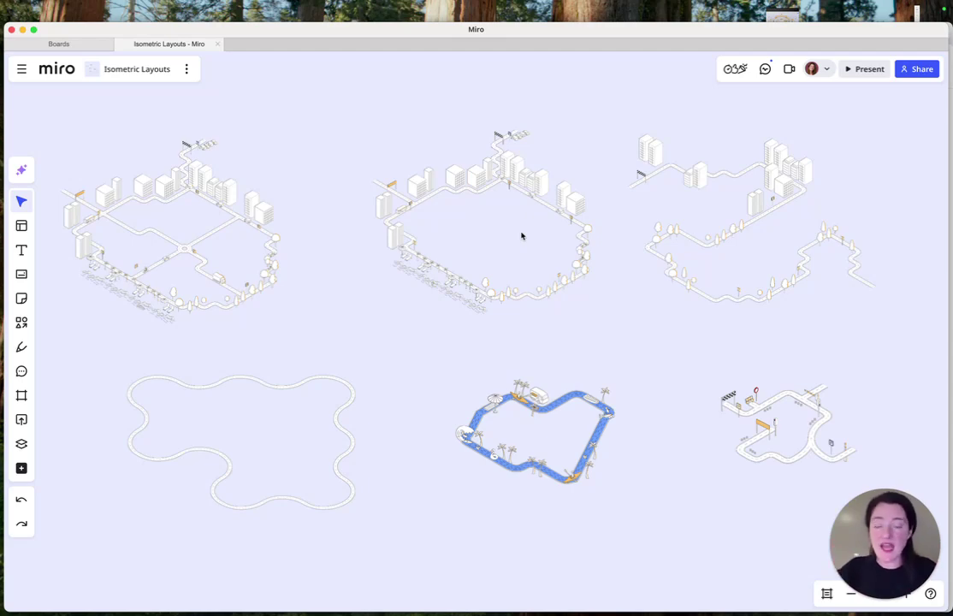
Pull apart the road segments northwest of the roundabout in the first isometric layout.
{"action": "scroll", "coordinate": [131, 246], "scroll_direction": "up", "scroll_amount": 10}
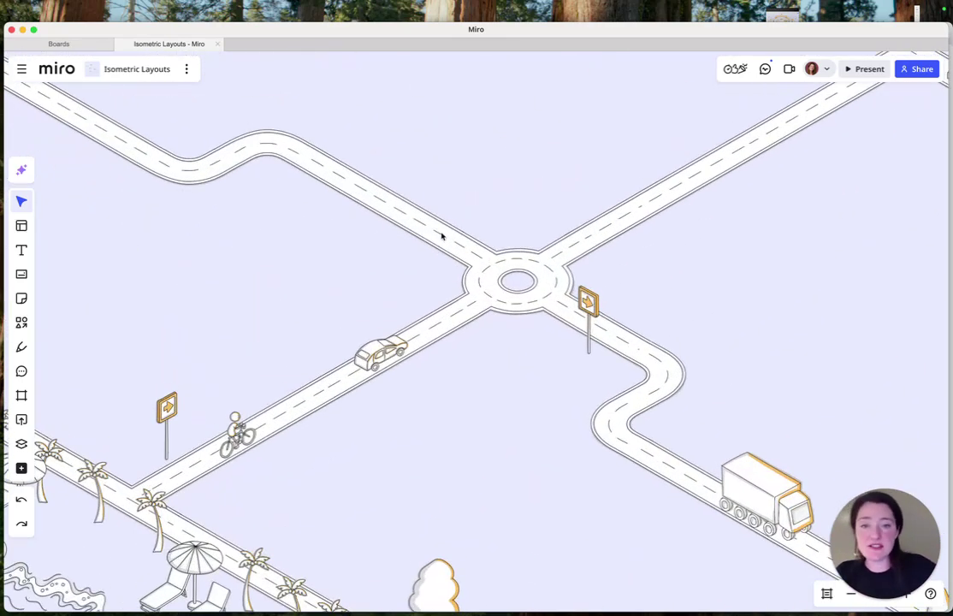
{"action": "left_click_drag", "start_coordinate": [447, 229], "coordinate": [382, 190]}
{"action": "left_click_drag", "start_coordinate": [276, 135], "coordinate": [281, 96]}
{"action": "scroll", "coordinate": [302, 256], "scroll_direction": "left", "scroll_amount": 5}
{"action": "scroll", "coordinate": [301, 256], "scroll_direction": "up", "scroll_amount": 3}
{"action": "left_click_drag", "start_coordinate": [325, 279], "coordinate": [317, 345]}
{"action": "left_click_drag", "start_coordinate": [254, 226], "coordinate": [218, 256]}
{"action": "scroll", "coordinate": [482, 346], "scroll_direction": "down", "scroll_amount": 5}
{"action": "scroll", "coordinate": [482, 346], "scroll_direction": "down", "scroll_amount": 5}
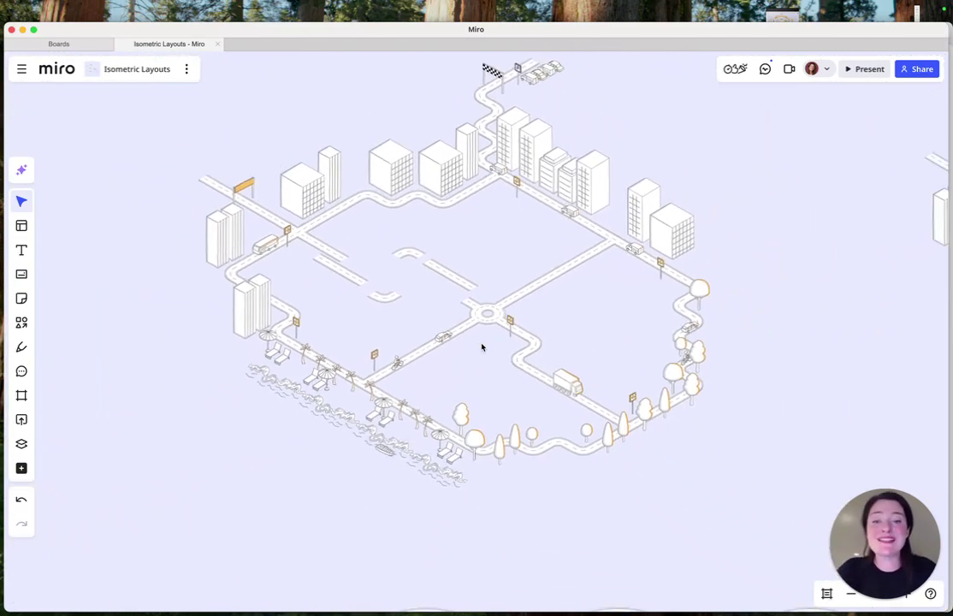
Undo the moves of the separated road segments in the first layout.
{"action": "key", "text": "super+z"}
{"action": "key", "text": "super+z"}
{"action": "key", "text": "super+z"}
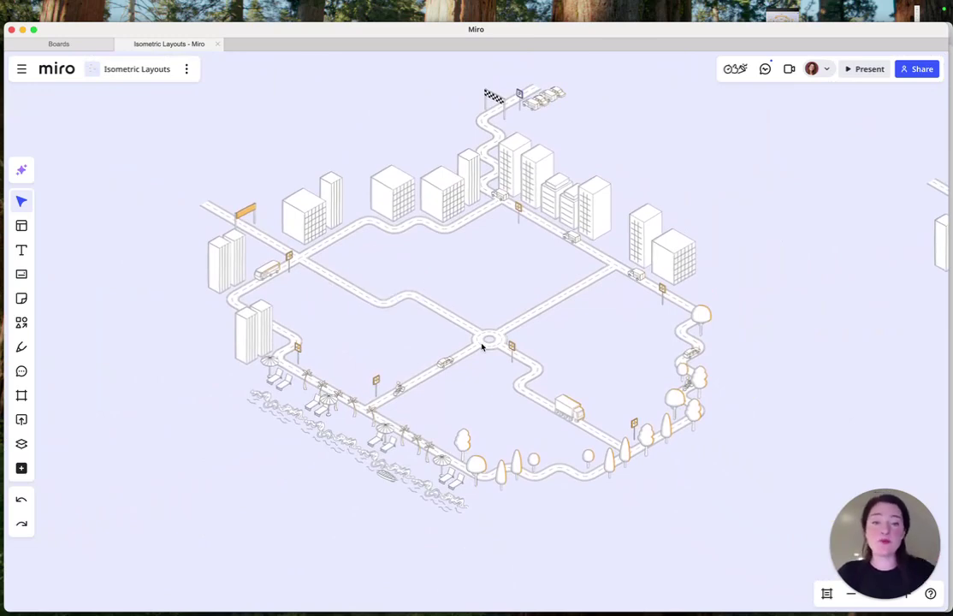
Examine the upper row's layouts: the city with a roundabout, the open ring road and the winding city-to-forest road.
{"action": "scroll", "coordinate": [482, 346], "scroll_direction": "up", "scroll_amount": 3}
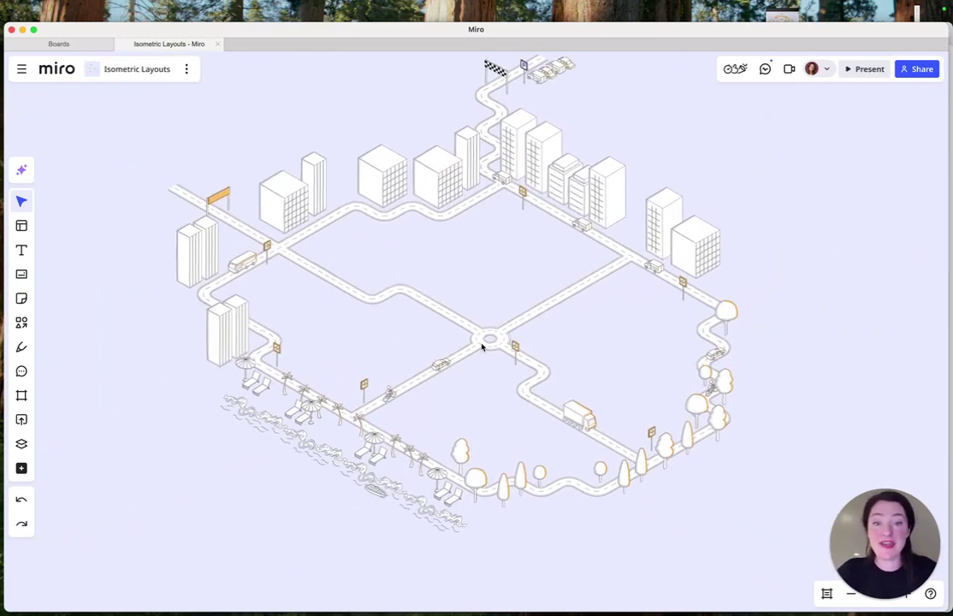
{"action": "scroll", "coordinate": [565, 359], "scroll_direction": "right", "scroll_amount": 2}
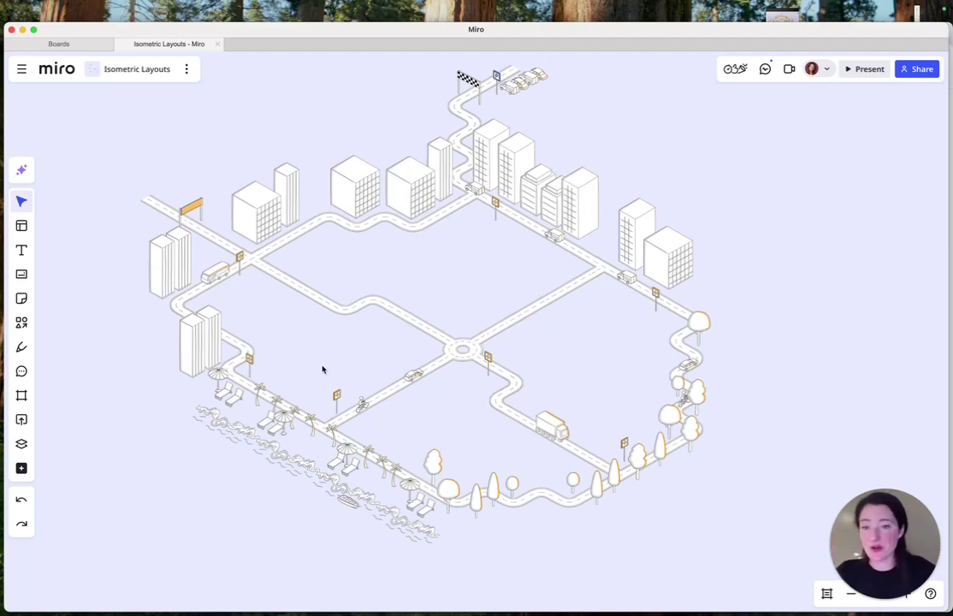
{"action": "scroll", "coordinate": [659, 436], "scroll_direction": "right", "scroll_amount": 10}
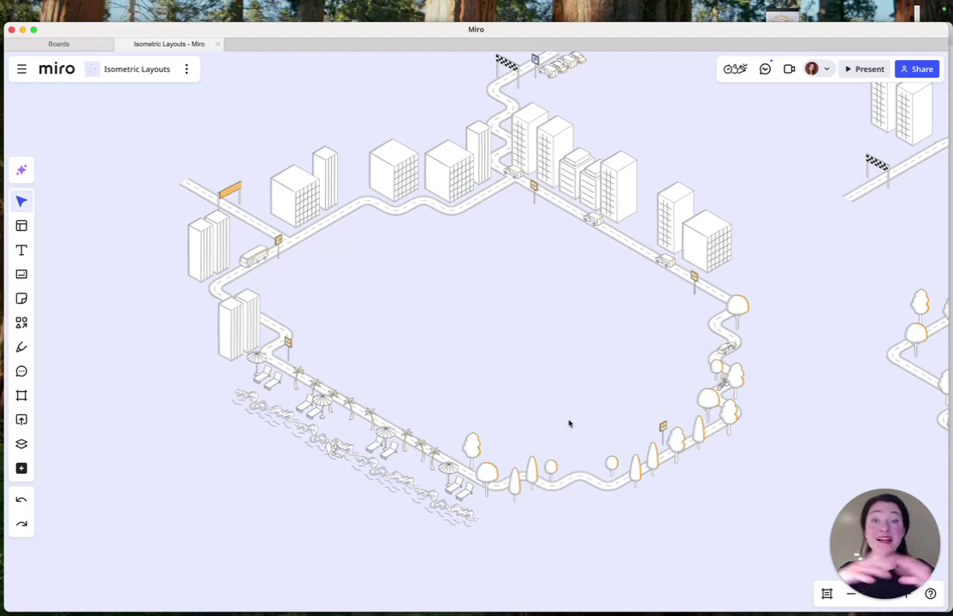
{"action": "scroll", "coordinate": [569, 422], "scroll_direction": "right", "scroll_amount": 10}
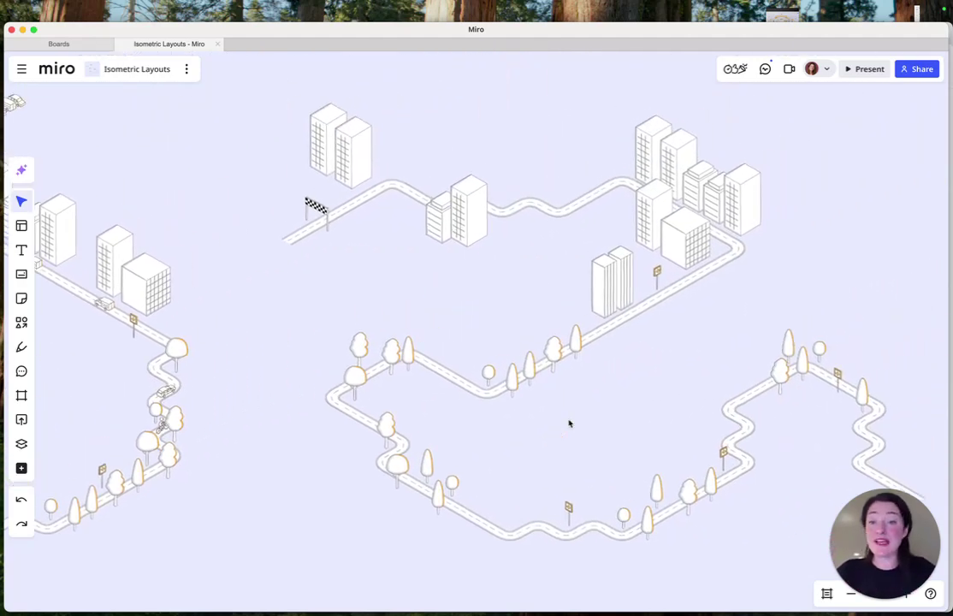
{"action": "scroll", "coordinate": [569, 423], "scroll_direction": "right", "scroll_amount": 4}
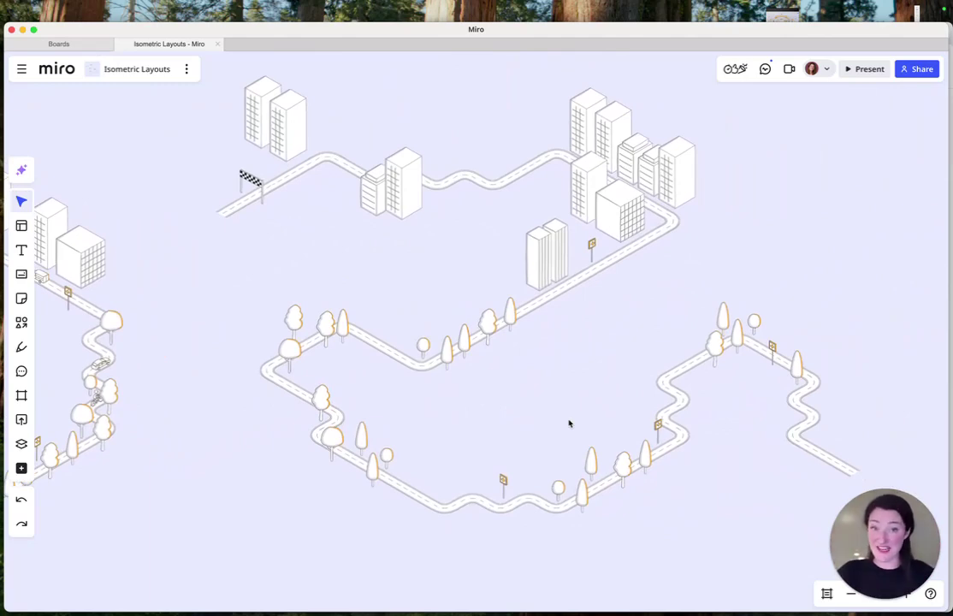
{"action": "scroll", "coordinate": [568, 423], "scroll_direction": "right", "scroll_amount": 5}
Examine the lower row's blue river layout with kayaks and palms, and the road layout with signs, barriers and traffic lights.
{"action": "scroll", "coordinate": [569, 422], "scroll_direction": "down", "scroll_amount": 8}
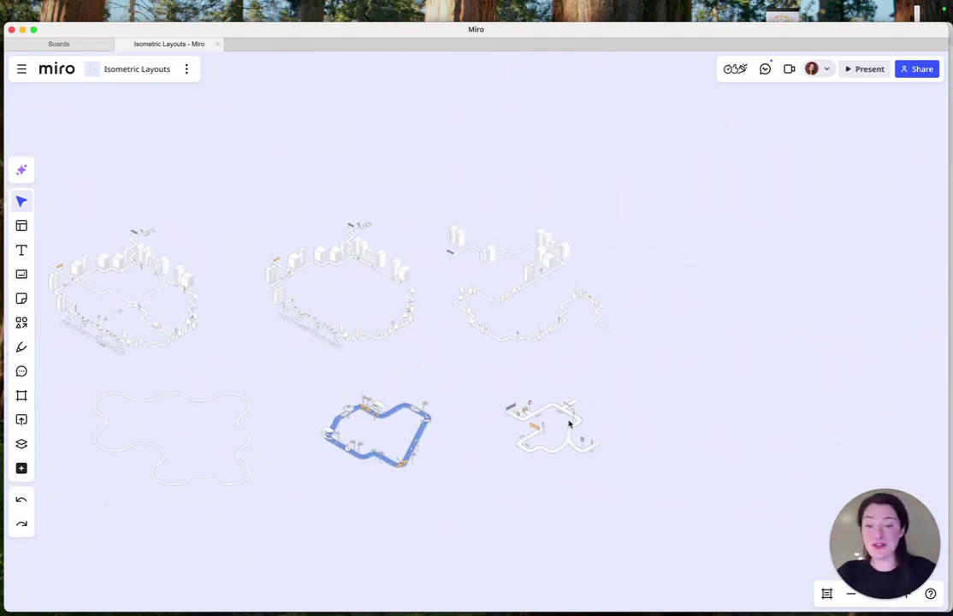
{"action": "scroll", "coordinate": [207, 419], "scroll_direction": "up", "scroll_amount": 8}
{"action": "scroll", "coordinate": [206, 419], "scroll_direction": "right", "scroll_amount": 10}
{"action": "scroll", "coordinate": [484, 395], "scroll_direction": "up", "scroll_amount": 5}
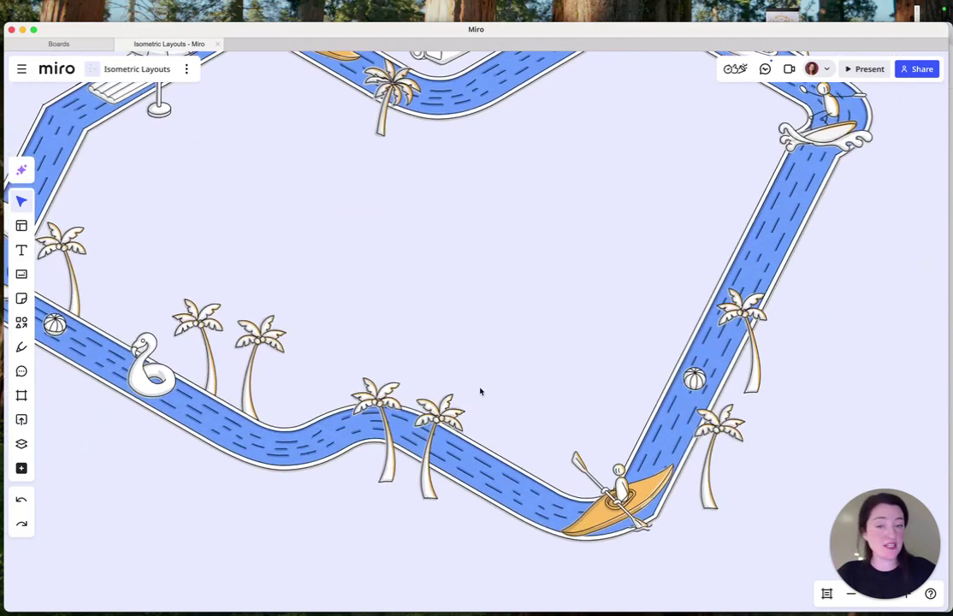
{"action": "scroll", "coordinate": [480, 391], "scroll_direction": "down", "scroll_amount": 4}
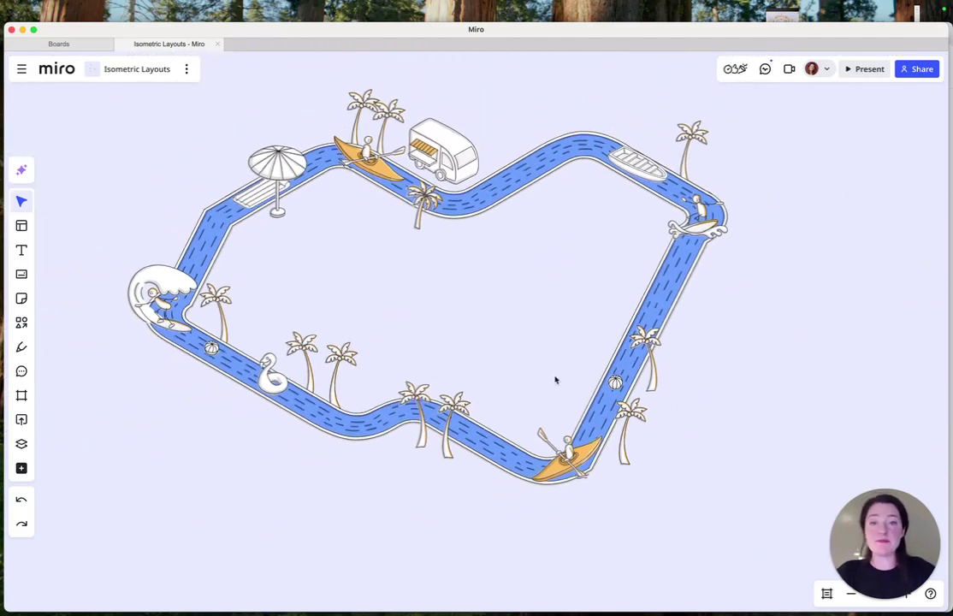
{"action": "scroll", "coordinate": [776, 403], "scroll_direction": "right", "scroll_amount": 15}
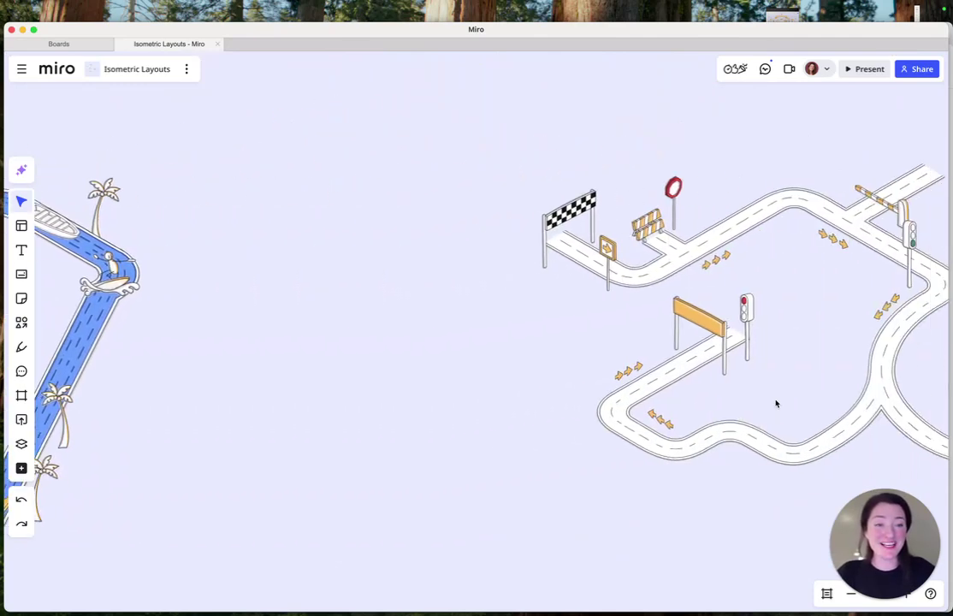
{"action": "scroll", "coordinate": [776, 403], "scroll_direction": "down", "scroll_amount": 3}
{"action": "scroll", "coordinate": [776, 403], "scroll_direction": "left", "scroll_amount": 3}
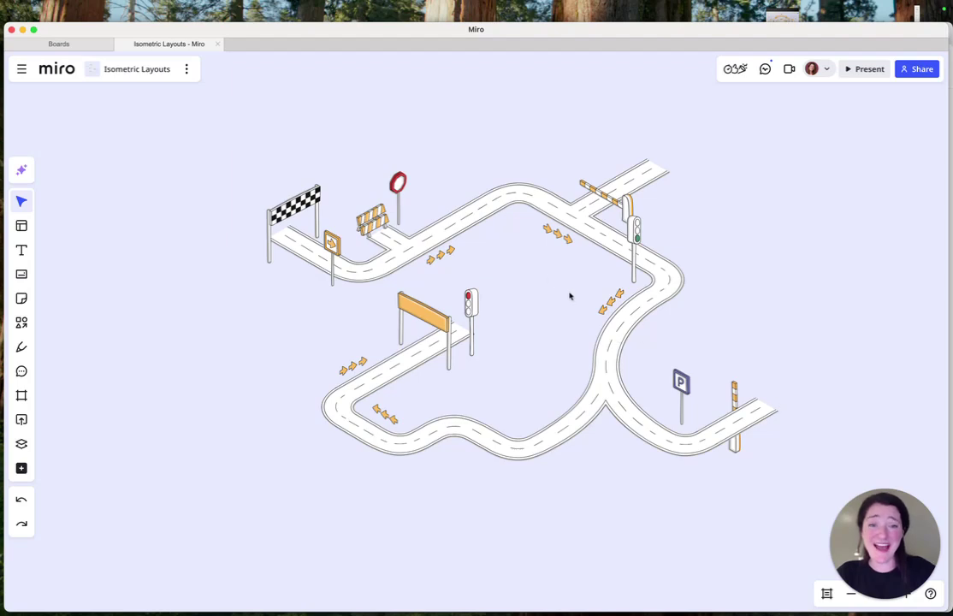
{"action": "scroll", "coordinate": [596, 301], "scroll_direction": "up", "scroll_amount": 3}
{"action": "scroll", "coordinate": [596, 301], "scroll_direction": "right", "scroll_amount": 4}
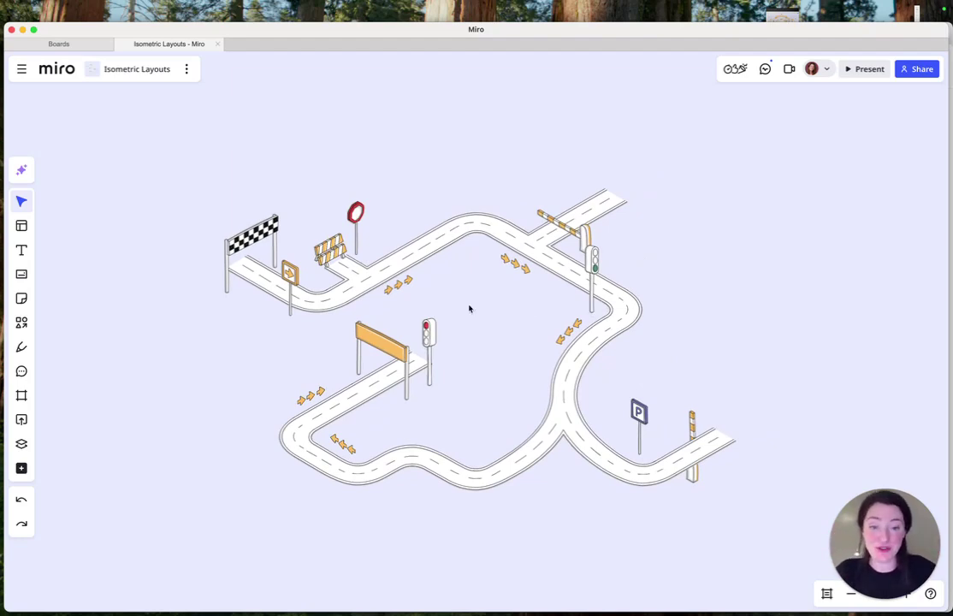
Clear the board and bring in the carpet corner and the two barrier-lined carpet pieces from the icon library's 01 Other set.
{"action": "key", "text": "super+a"}
{"action": "key", "text": "Delete"}
{"action": "key", "text": "super+Tab"}
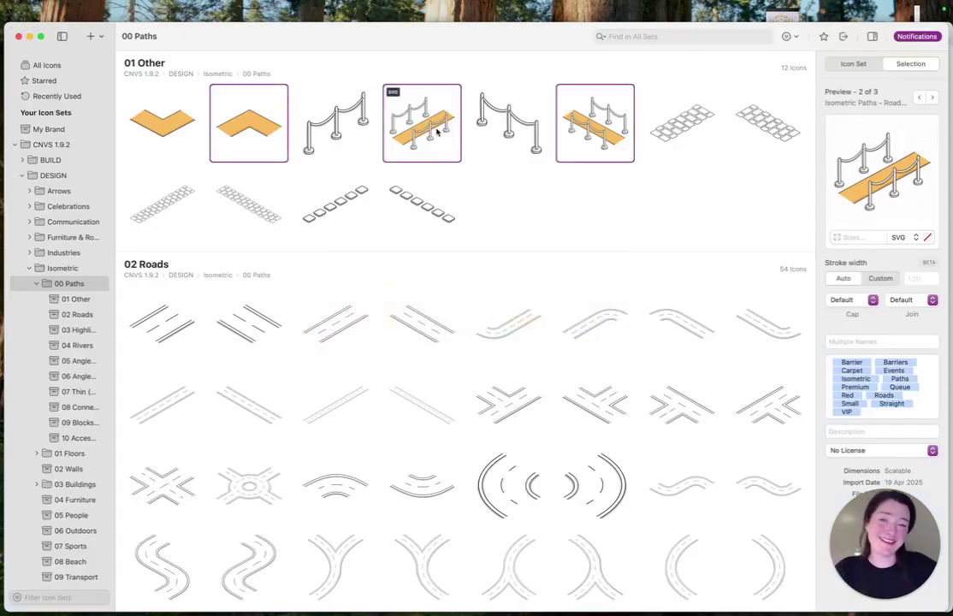
{"action": "key", "text": "super+Tab"}
{"action": "left_click_drag", "start_coordinate": [417, 126], "coordinate": [425, 389]}
{"action": "left_click", "coordinate": [622, 343]}
{"action": "scroll", "coordinate": [447, 405], "scroll_direction": "up", "scroll_amount": 5}
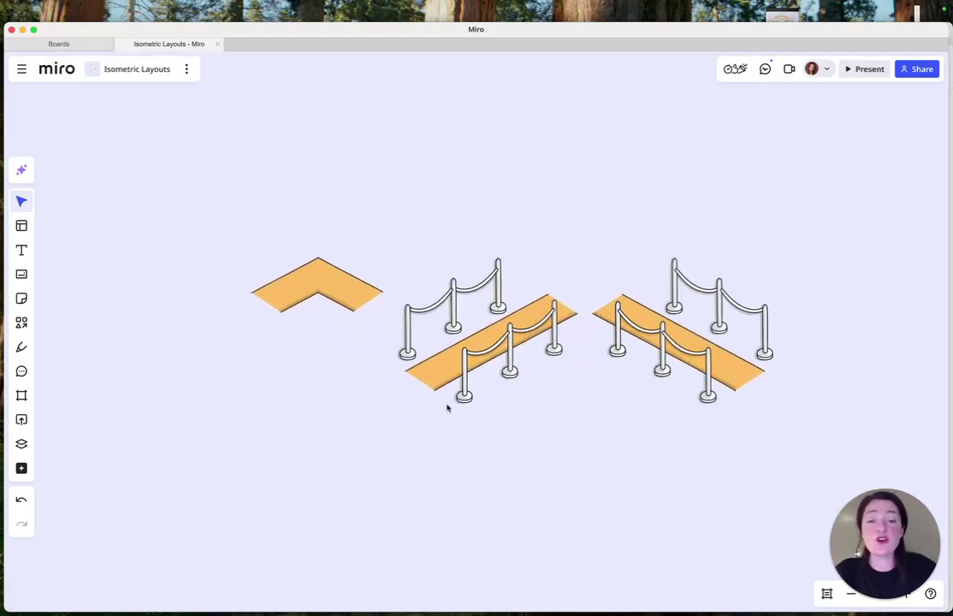
Move the descending carpet piece aside and join a duplicate of the ascending barrier-lined carpet to its upper end.
{"action": "left_click", "coordinate": [643, 355]}
{"action": "left_click_drag", "start_coordinate": [643, 355], "coordinate": [851, 362]}
{"action": "left_click", "coordinate": [476, 359]}
{"action": "left_click_drag", "start_coordinate": [476, 358], "coordinate": [559, 304]}
{"action": "scroll", "coordinate": [565, 304], "scroll_direction": "up", "scroll_amount": 5}
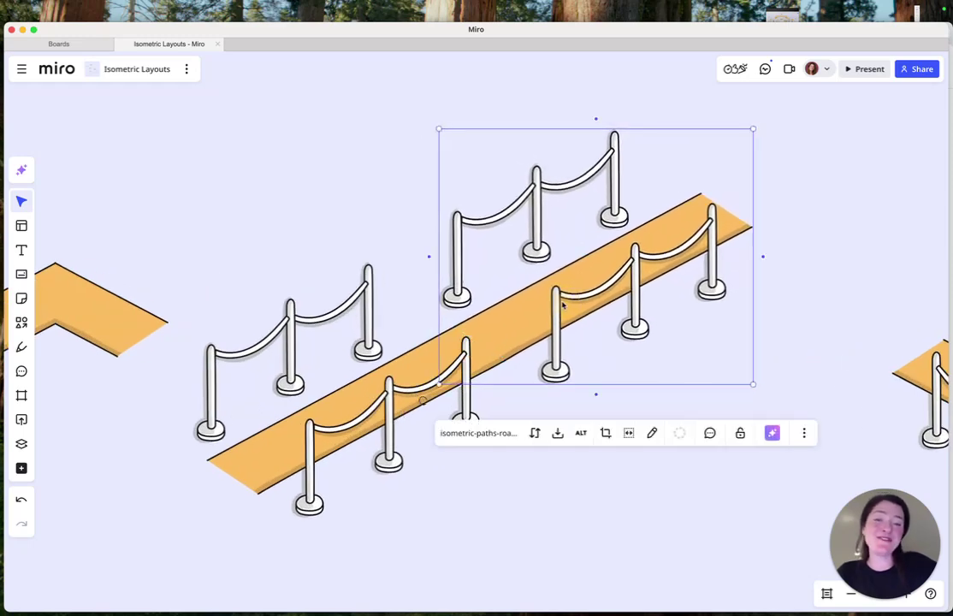
{"action": "scroll", "coordinate": [650, 257], "scroll_direction": "down", "scroll_amount": 6}
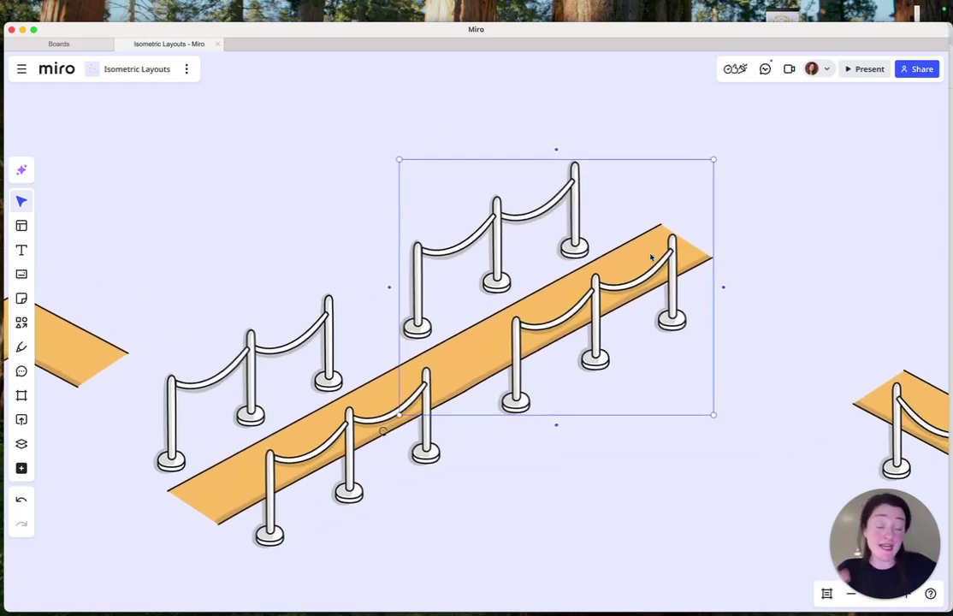
{"action": "scroll", "coordinate": [454, 346], "scroll_direction": "up", "scroll_amount": 3}
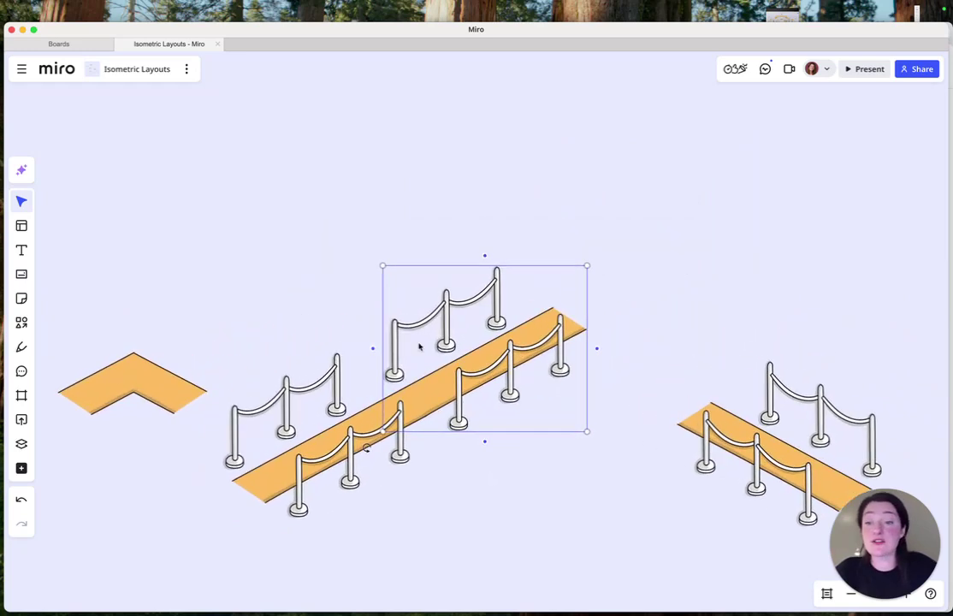
{"action": "left_click", "coordinate": [574, 487]}
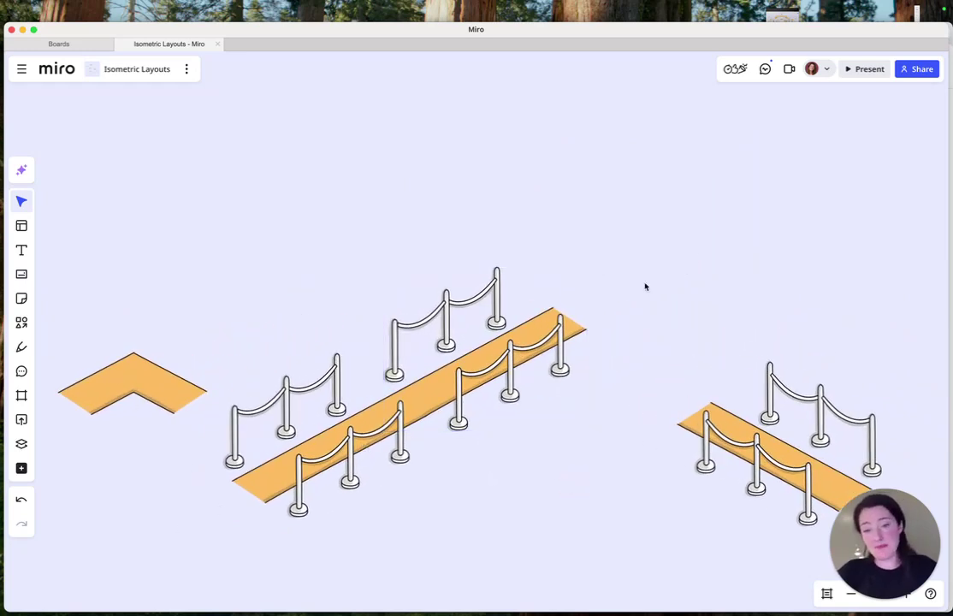
Attach the carpet corner to the top of the ascending run and continue it downward with two descending barrier-lined carpet pieces.
{"action": "left_click_drag", "start_coordinate": [163, 382], "coordinate": [580, 304]}
{"action": "scroll", "coordinate": [616, 301], "scroll_direction": "up", "scroll_amount": 5}
{"action": "scroll", "coordinate": [580, 304], "scroll_direction": "down", "scroll_amount": 5}
{"action": "left_click_drag", "start_coordinate": [590, 370], "coordinate": [572, 293]}
{"action": "left_click_drag", "start_coordinate": [938, 493], "coordinate": [791, 399]}
{"action": "scroll", "coordinate": [791, 400], "scroll_direction": "up", "scroll_amount": 3}
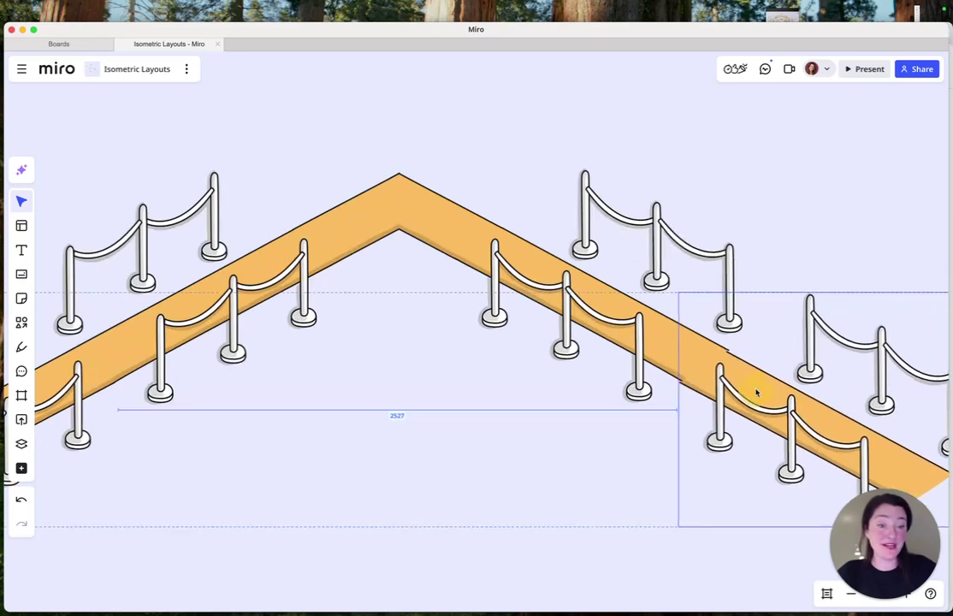
{"action": "scroll", "coordinate": [755, 391], "scroll_direction": "down", "scroll_amount": 5}
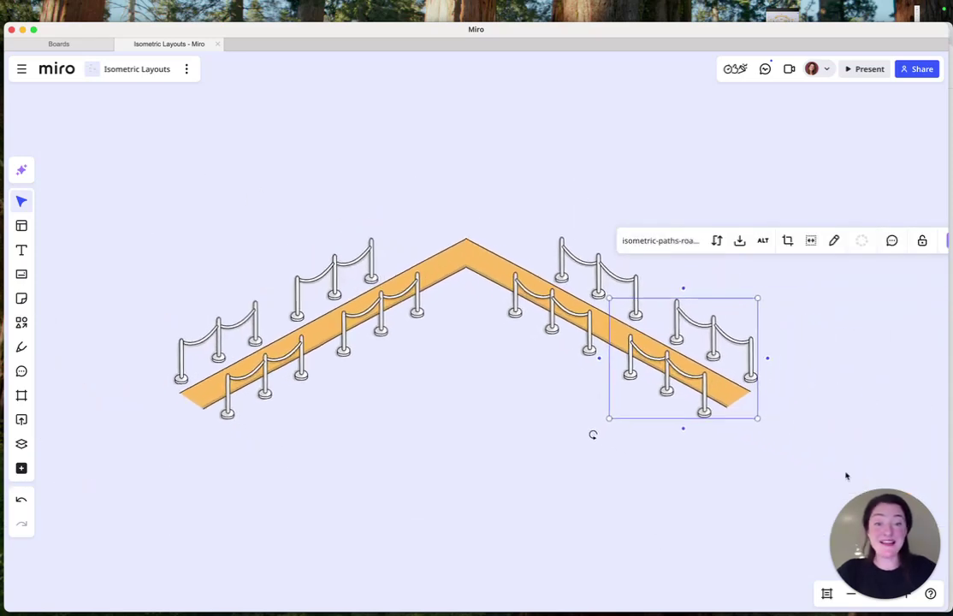
Switch to the icon library, preview the cobblestone and square stepping-stone paths, and look through the 02 Roads set.
{"action": "key", "text": "super+Tab"}
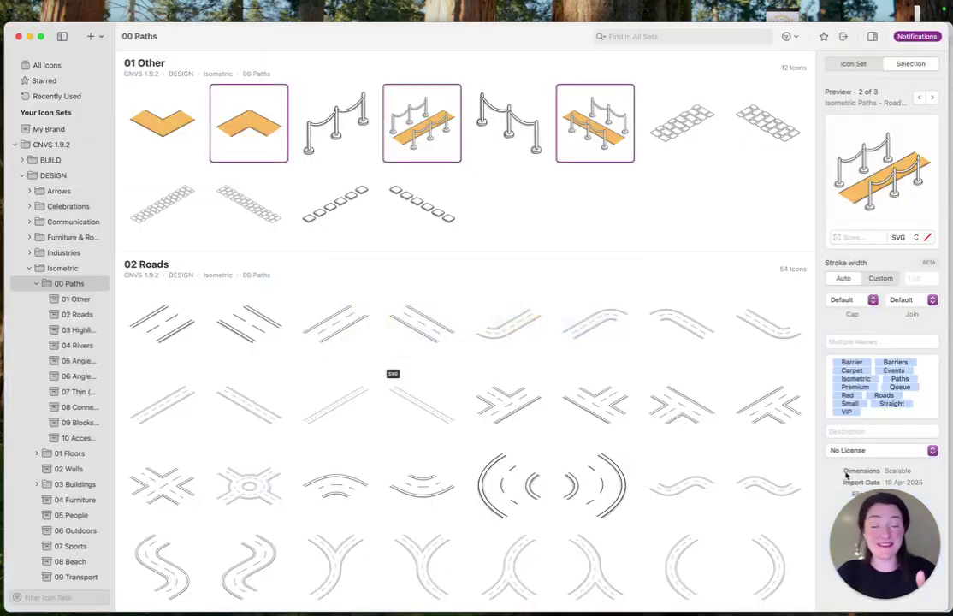
{"action": "left_click", "coordinate": [699, 113]}
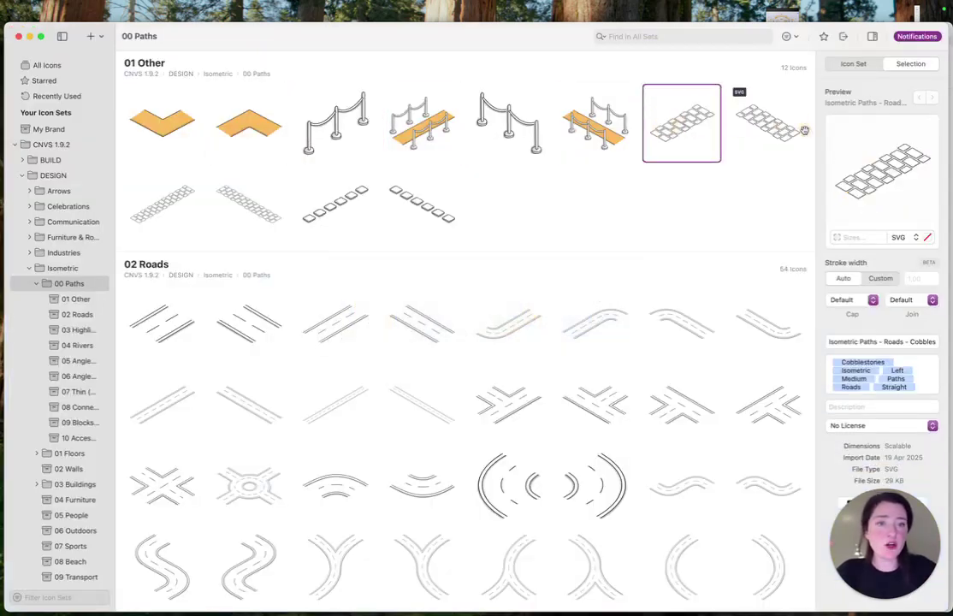
{"action": "left_click", "coordinate": [323, 211]}
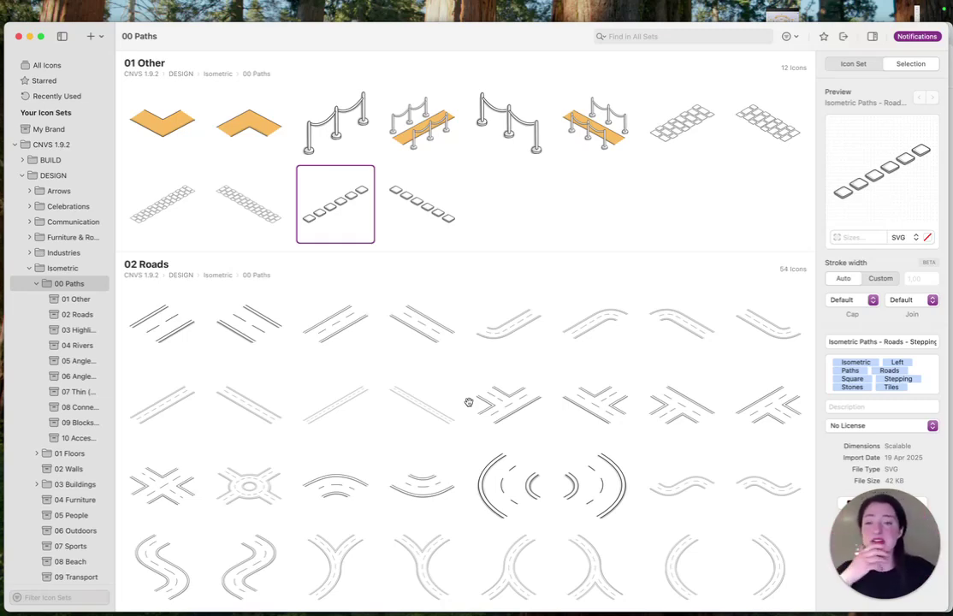
{"action": "scroll", "coordinate": [426, 374], "scroll_direction": "down", "scroll_amount": 2}
{"action": "scroll", "coordinate": [426, 375], "scroll_direction": "down", "scroll_amount": 5}
{"action": "scroll", "coordinate": [426, 375], "scroll_direction": "up", "scroll_amount": 2}
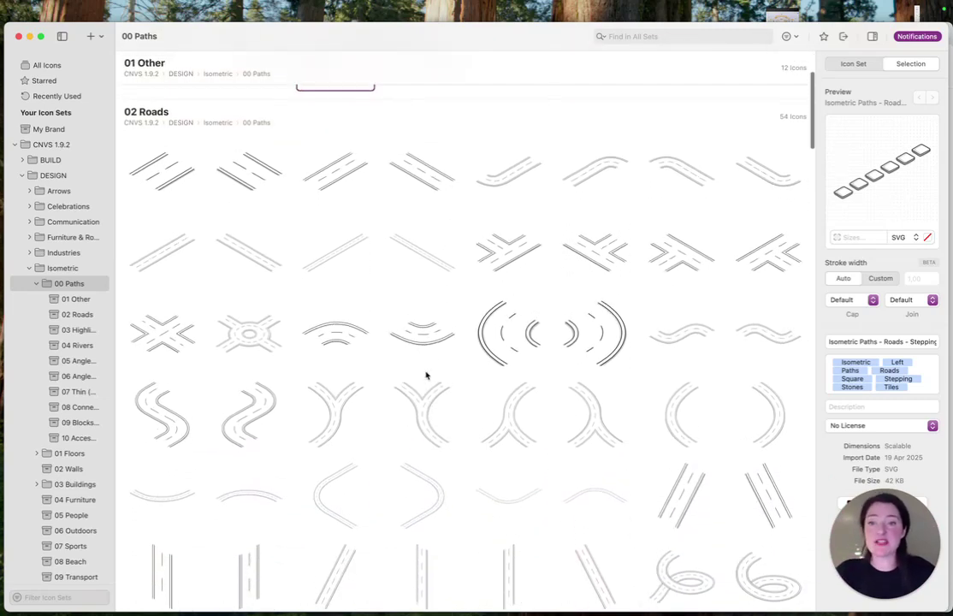
Add straight, curved, T-junction, wavy and steep straight road pieces from the 02 Roads set to the board, clear of the carpet path.
{"action": "left_click", "coordinate": [336, 179]}
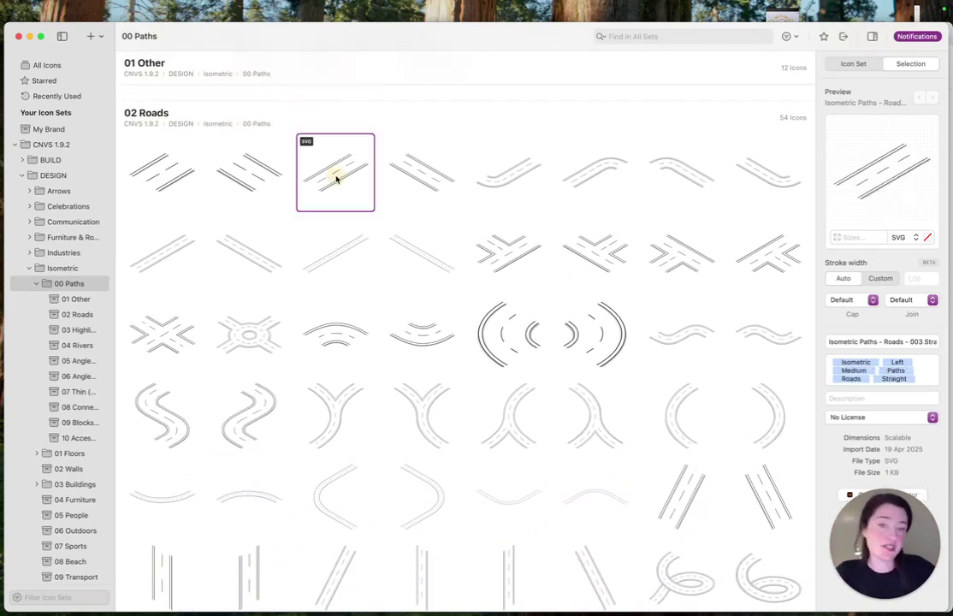
{"action": "left_click", "coordinate": [602, 178], "text": "super"}
{"action": "left_click", "coordinate": [503, 252], "text": "super"}
{"action": "left_click", "coordinate": [689, 343], "text": "super"}
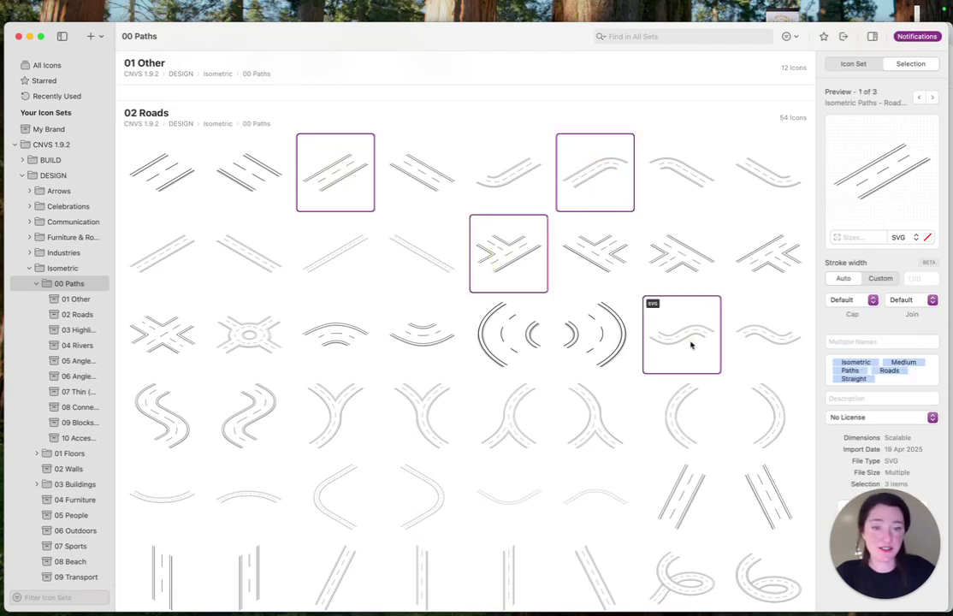
{"action": "left_click", "coordinate": [768, 338], "text": "super"}
{"action": "scroll", "coordinate": [770, 340], "scroll_direction": "down", "scroll_amount": 5}
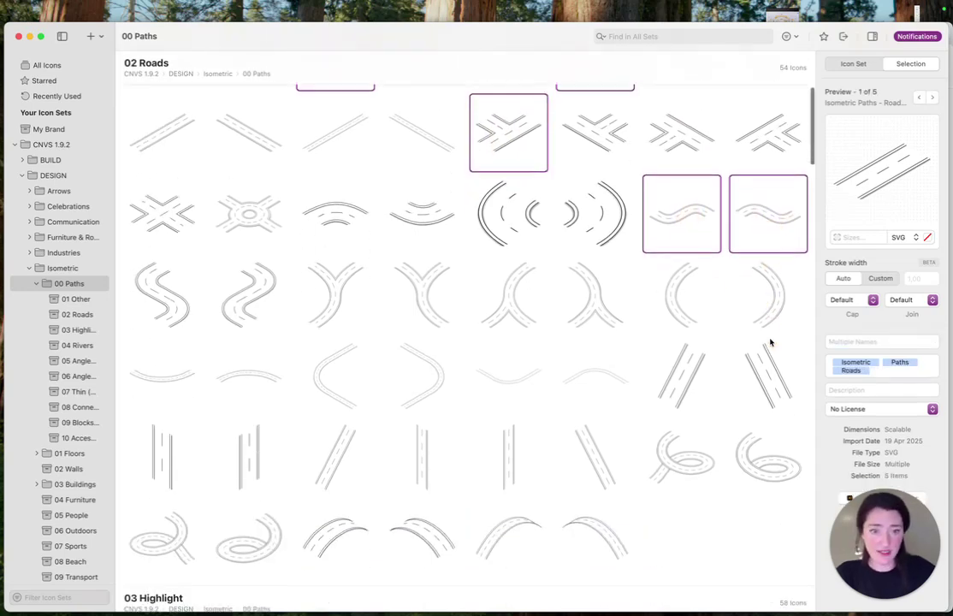
{"action": "left_click", "coordinate": [680, 342], "text": "super"}
{"action": "left_click", "coordinate": [336, 389], "text": "super"}
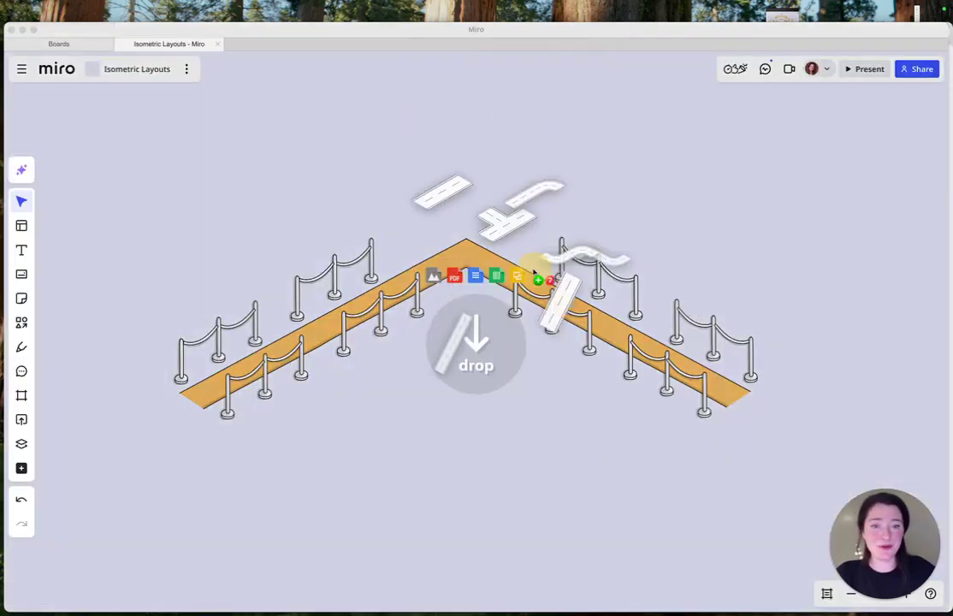
{"action": "left_click_drag", "start_coordinate": [557, 288], "coordinate": [894, 213]}
Join the curved road piece to the upper end of the straight road and align their edge lines seamlessly.
{"action": "scroll", "coordinate": [340, 278], "scroll_direction": "up", "scroll_amount": 5}
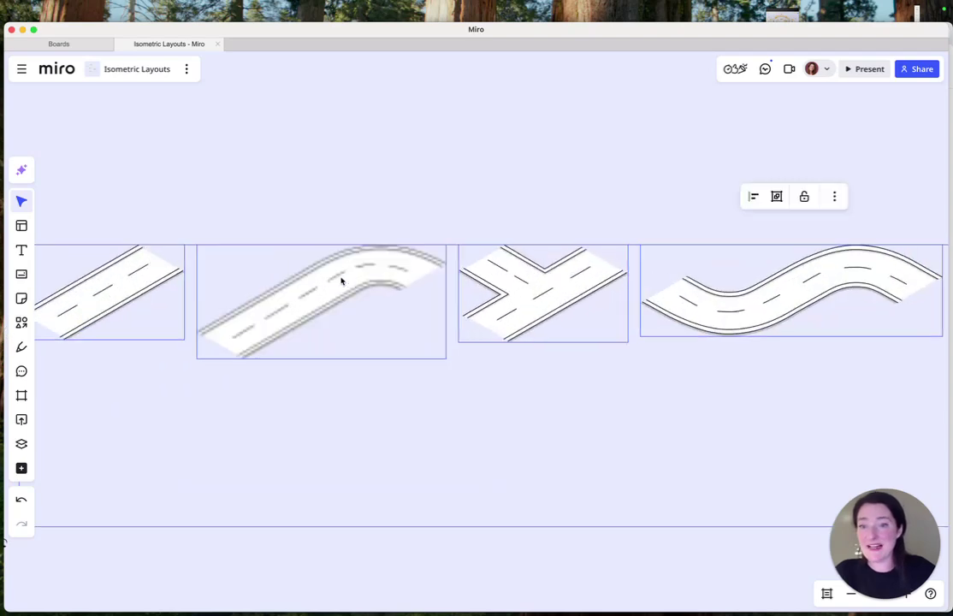
{"action": "scroll", "coordinate": [206, 143], "scroll_direction": "left", "scroll_amount": 2}
{"action": "left_click", "coordinate": [325, 275]}
{"action": "left_click_drag", "start_coordinate": [325, 275], "coordinate": [270, 189]}
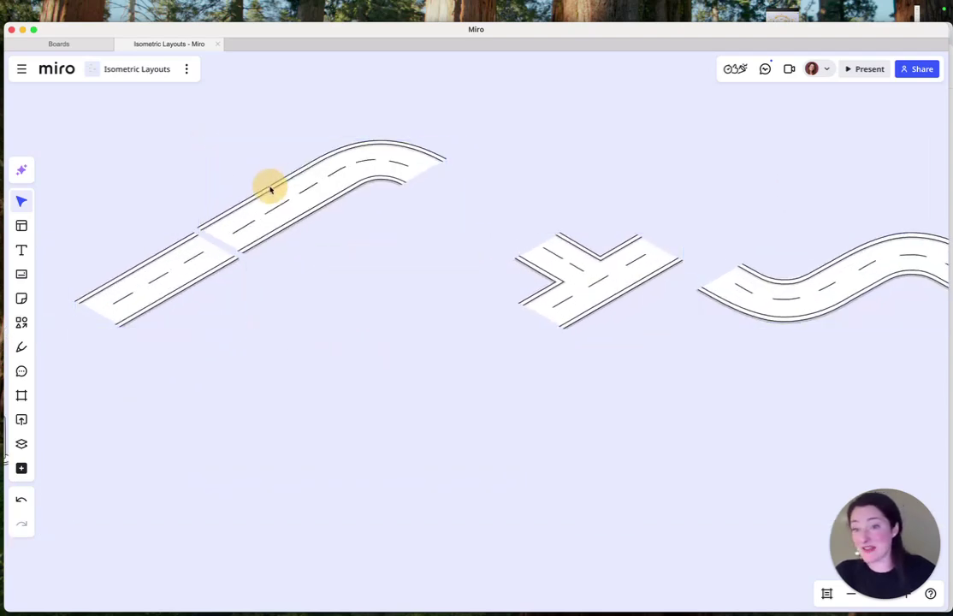
{"action": "scroll", "coordinate": [235, 213], "scroll_direction": "up", "scroll_amount": 5}
{"action": "left_click", "coordinate": [270, 253]}
{"action": "left_click_drag", "start_coordinate": [270, 253], "coordinate": [241, 269]}
{"action": "scroll", "coordinate": [453, 223], "scroll_direction": "left", "scroll_amount": 3}
{"action": "left_click", "coordinate": [453, 223]}
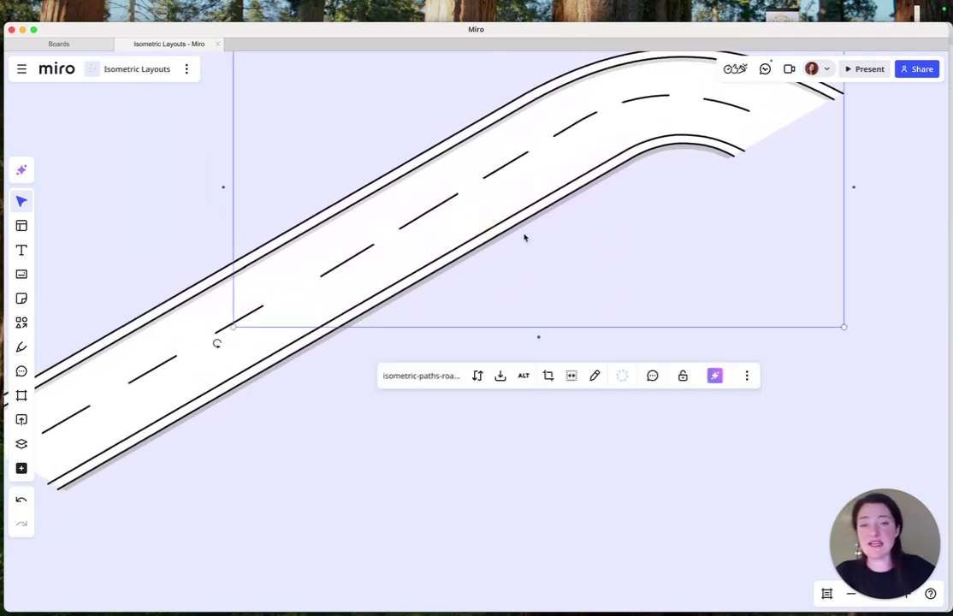
{"action": "left_click", "coordinate": [433, 328]}
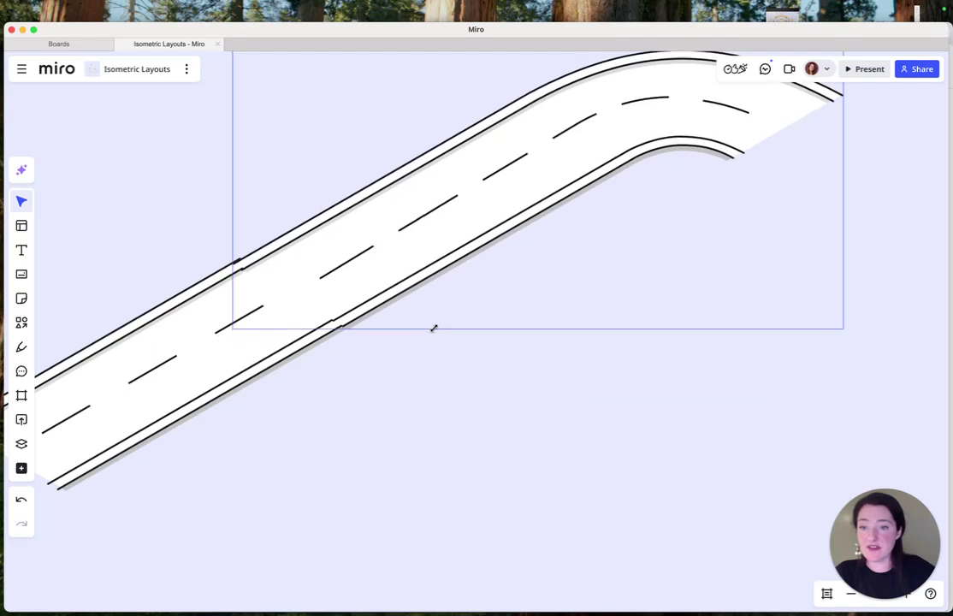
{"action": "scroll", "coordinate": [433, 329], "scroll_direction": "down", "scroll_amount": 2}
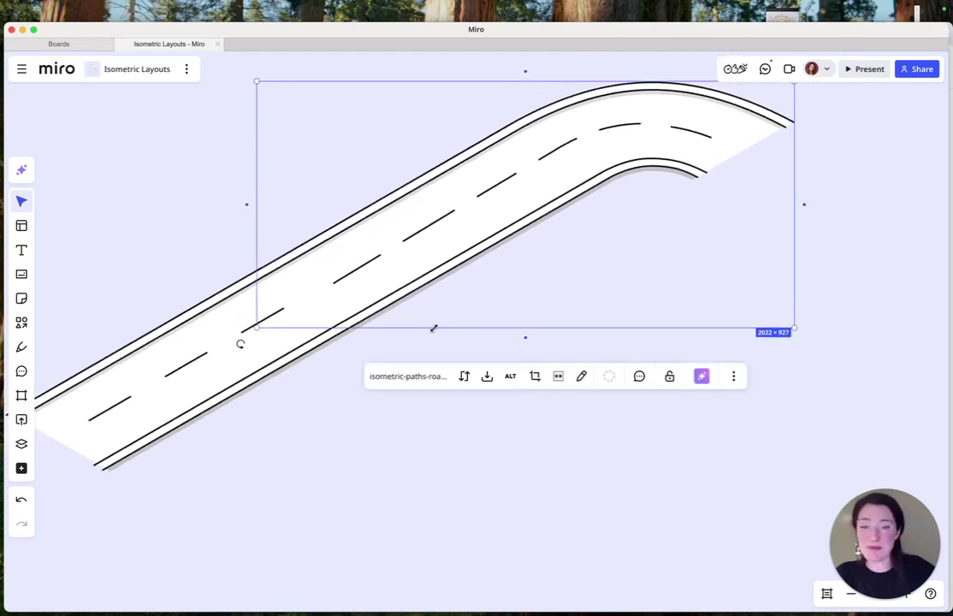
Attach the T-junction road piece to the descending end of the curved road and line up their edges.
{"action": "scroll", "coordinate": [738, 270], "scroll_direction": "right", "scroll_amount": 2}
{"action": "left_click", "coordinate": [739, 249]}
{"action": "scroll", "coordinate": [739, 251], "scroll_direction": "down", "scroll_amount": 3}
{"action": "left_click_drag", "start_coordinate": [638, 305], "coordinate": [511, 202]}
{"action": "scroll", "coordinate": [509, 223], "scroll_direction": "up", "scroll_amount": 3}
{"action": "left_click", "coordinate": [519, 208]}
{"action": "key", "text": "Escape"}
{"action": "scroll", "coordinate": [510, 202], "scroll_direction": "down", "scroll_amount": 3}
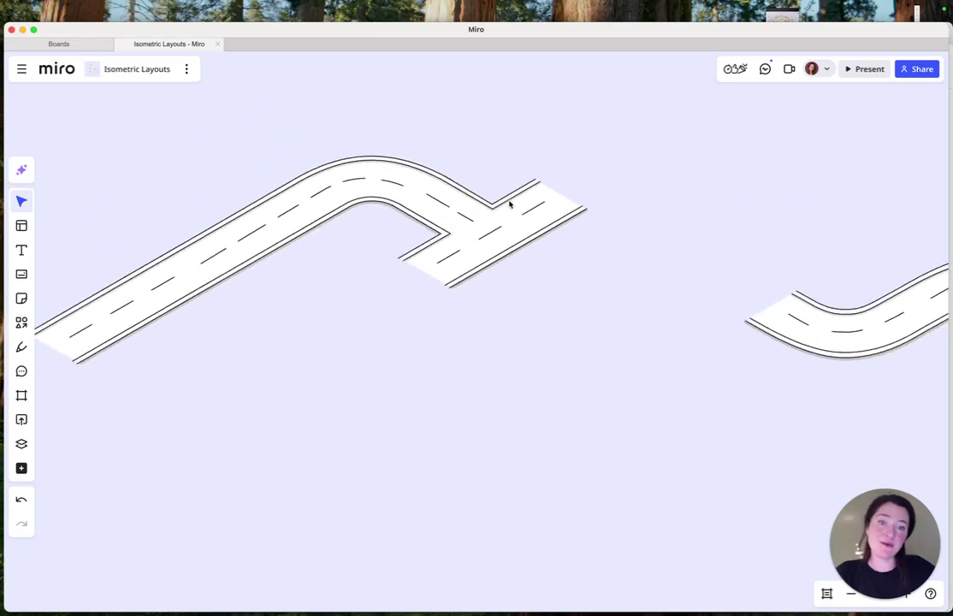
Attach the wavy road piece that starts uphill to the ascending arm of the T-junction.
{"action": "scroll", "coordinate": [757, 346], "scroll_direction": "right", "scroll_amount": 3}
{"action": "left_click", "coordinate": [736, 341]}
{"action": "scroll", "coordinate": [735, 340], "scroll_direction": "down", "scroll_amount": 3}
{"action": "scroll", "coordinate": [709, 330], "scroll_direction": "right", "scroll_amount": 1}
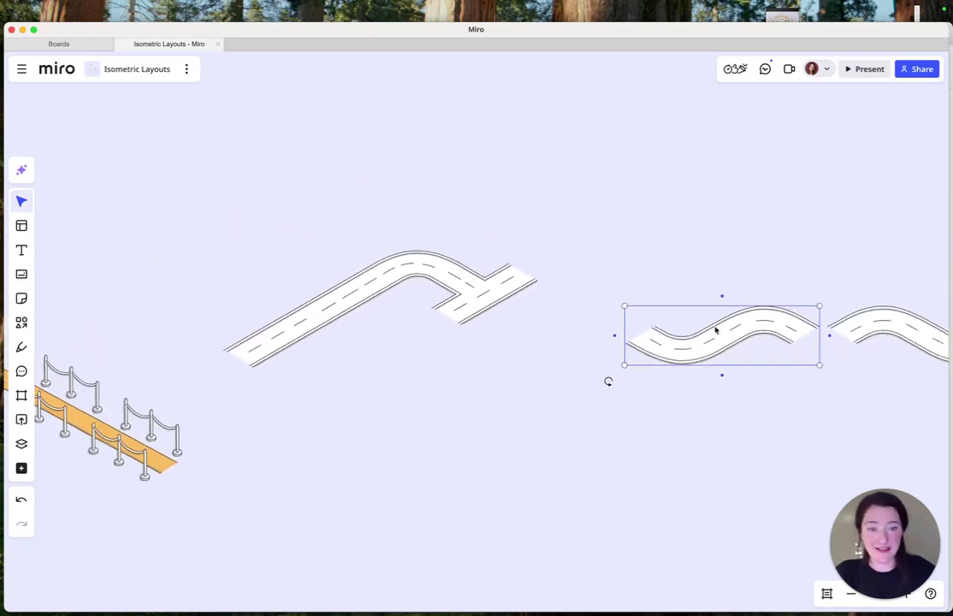
{"action": "left_click_drag", "start_coordinate": [862, 323], "coordinate": [512, 272]}
{"action": "scroll", "coordinate": [540, 257], "scroll_direction": "up", "scroll_amount": 5}
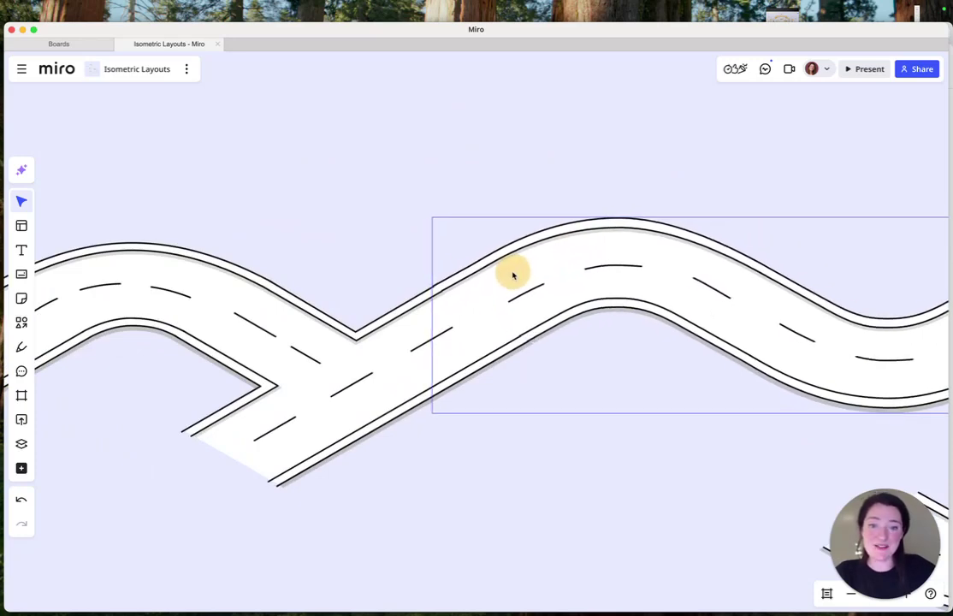
Duplicate the attached wavy road piece twice and join the copies end to end to lengthen the wavy run.
{"action": "scroll", "coordinate": [513, 274], "scroll_direction": "down", "scroll_amount": 5}
{"action": "scroll", "coordinate": [512, 276], "scroll_direction": "right", "scroll_amount": 3}
{"action": "left_click", "coordinate": [615, 413]}
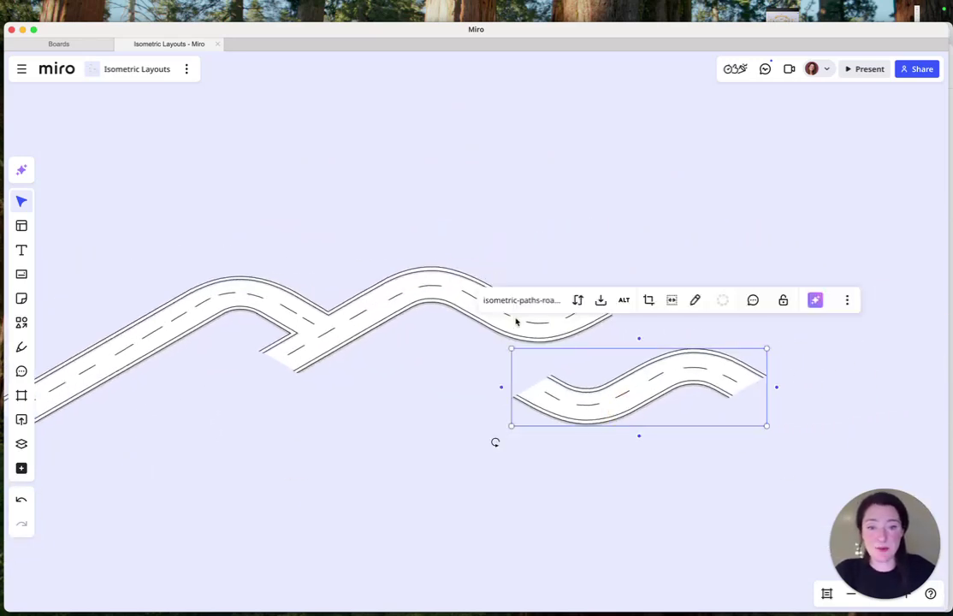
{"action": "left_click", "coordinate": [435, 290]}
{"action": "left_click_drag", "start_coordinate": [445, 289], "coordinate": [640, 283]}
{"action": "scroll", "coordinate": [586, 303], "scroll_direction": "up", "scroll_amount": 5}
{"action": "left_click_drag", "start_coordinate": [586, 304], "coordinate": [753, 346]}
Attach the long steep straight road piece to the far end of the wavy run.
{"action": "scroll", "coordinate": [565, 319], "scroll_direction": "down", "scroll_amount": 3}
{"action": "scroll", "coordinate": [575, 330], "scroll_direction": "right", "scroll_amount": 2}
{"action": "scroll", "coordinate": [752, 347], "scroll_direction": "down", "scroll_amount": 3}
{"action": "scroll", "coordinate": [755, 351], "scroll_direction": "right", "scroll_amount": 2}
{"action": "scroll", "coordinate": [755, 350], "scroll_direction": "right", "scroll_amount": 2}
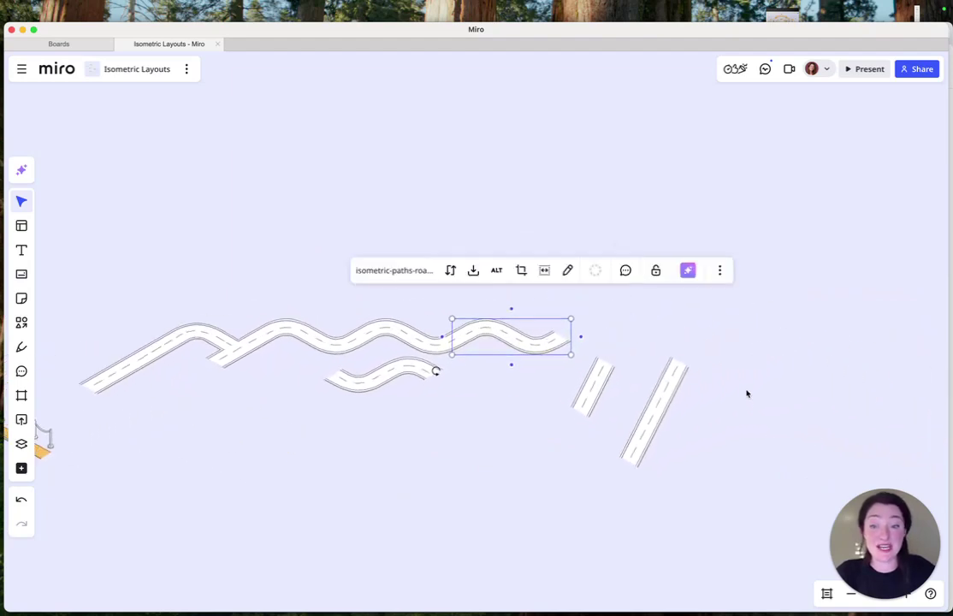
{"action": "left_click", "coordinate": [744, 398]}
{"action": "left_click", "coordinate": [646, 425]}
{"action": "scroll", "coordinate": [626, 403], "scroll_direction": "up", "scroll_amount": 2}
{"action": "mouse_move", "coordinate": [652, 446]}
{"action": "left_mouse_down"}
{"action": "mouse_move", "coordinate": [585, 272]}
{"action": "mouse_move", "coordinate": [547, 333]}
{"action": "mouse_move", "coordinate": [636, 164]}
{"action": "mouse_move", "coordinate": [619, 172]}
{"action": "left_mouse_up"}
{"action": "scroll", "coordinate": [569, 272], "scroll_direction": "up", "scroll_amount": 3}
{"action": "scroll", "coordinate": [580, 410], "scroll_direction": "down", "scroll_amount": 5}
Extend the steep road upward with a second long steep piece and align both pieces into one continuous road.
{"action": "left_click", "coordinate": [578, 425]}
{"action": "scroll", "coordinate": [620, 172], "scroll_direction": "down", "scroll_amount": 5}
{"action": "scroll", "coordinate": [619, 174], "scroll_direction": "down", "scroll_amount": 2}
{"action": "left_click", "coordinate": [606, 343]}
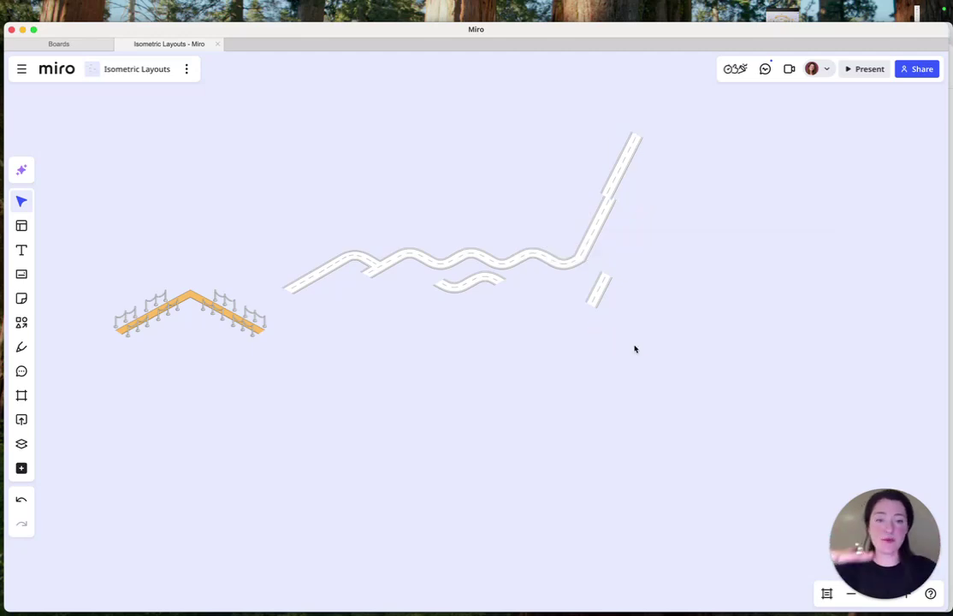
{"action": "scroll", "coordinate": [616, 182], "scroll_direction": "up", "scroll_amount": 5}
{"action": "left_click", "coordinate": [621, 181]}
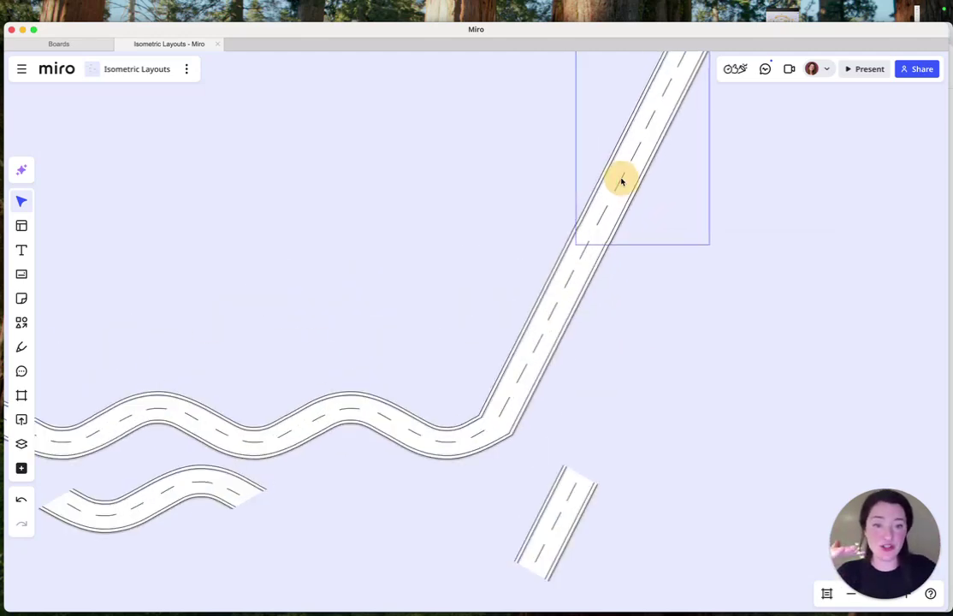
{"action": "key", "text": "Escape"}
{"action": "scroll", "coordinate": [620, 183], "scroll_direction": "down", "scroll_amount": 5}
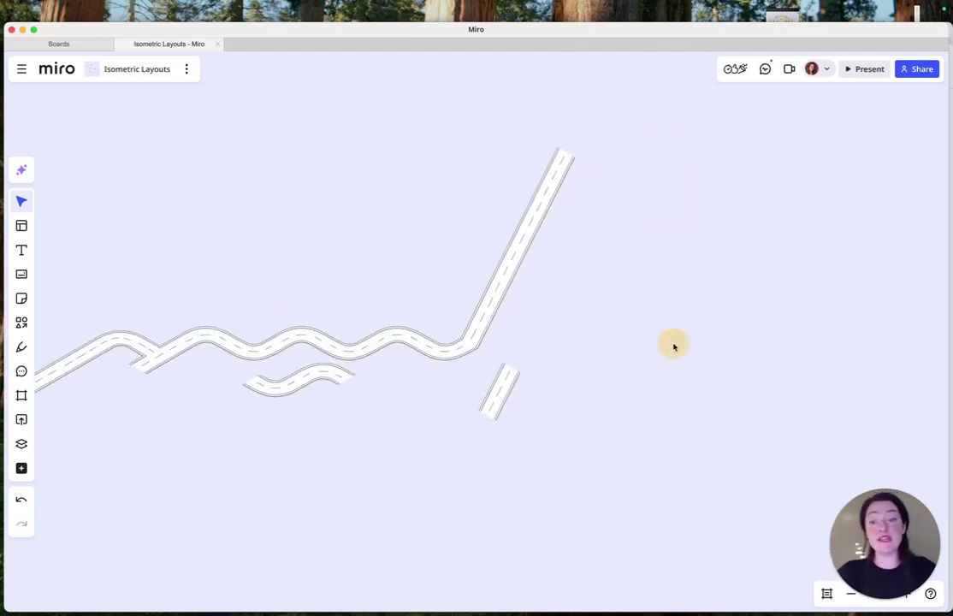
Copy the straight road piece from the start of the layout and join it to the top of the steep road.
{"action": "scroll", "coordinate": [133, 364], "scroll_direction": "left", "scroll_amount": 5}
{"action": "left_click", "coordinate": [187, 343]}
{"action": "scroll", "coordinate": [107, 368], "scroll_direction": "right", "scroll_amount": 3}
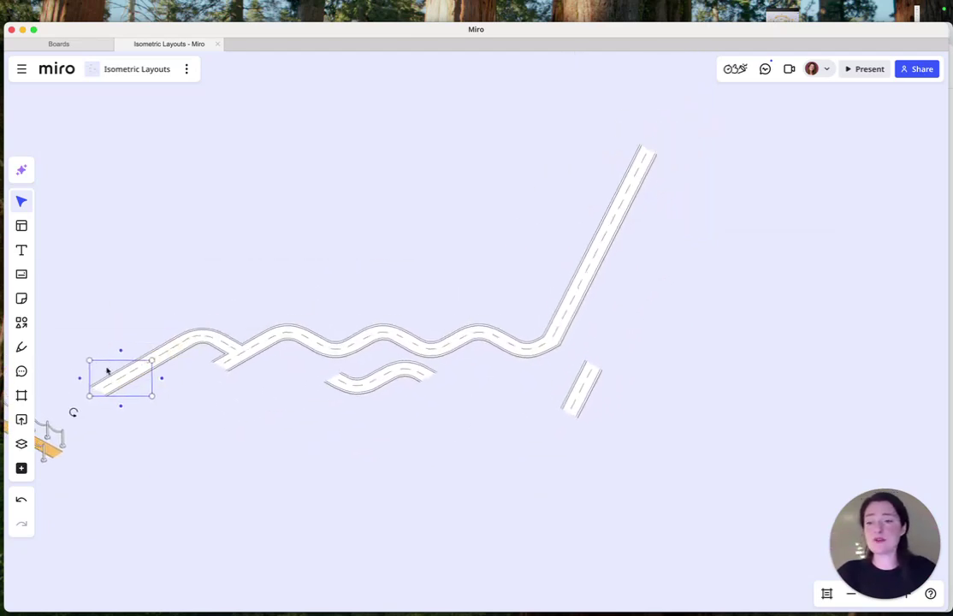
{"action": "left_click_drag", "start_coordinate": [124, 379], "coordinate": [678, 130]}
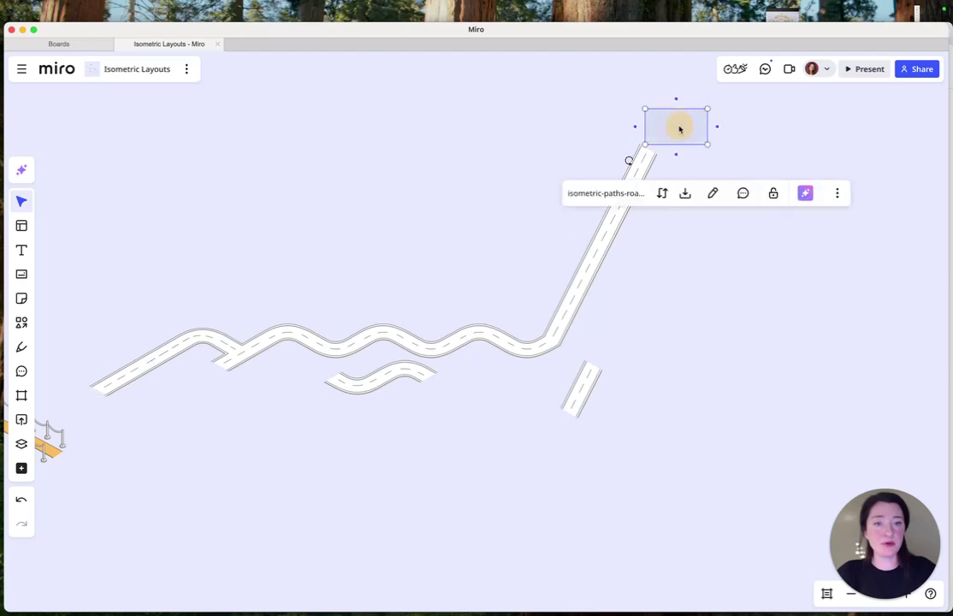
{"action": "scroll", "coordinate": [680, 125], "scroll_direction": "up", "scroll_amount": 5}
{"action": "scroll", "coordinate": [558, 169], "scroll_direction": "up", "scroll_amount": 3}
{"action": "left_click_drag", "start_coordinate": [604, 266], "coordinate": [576, 310]}
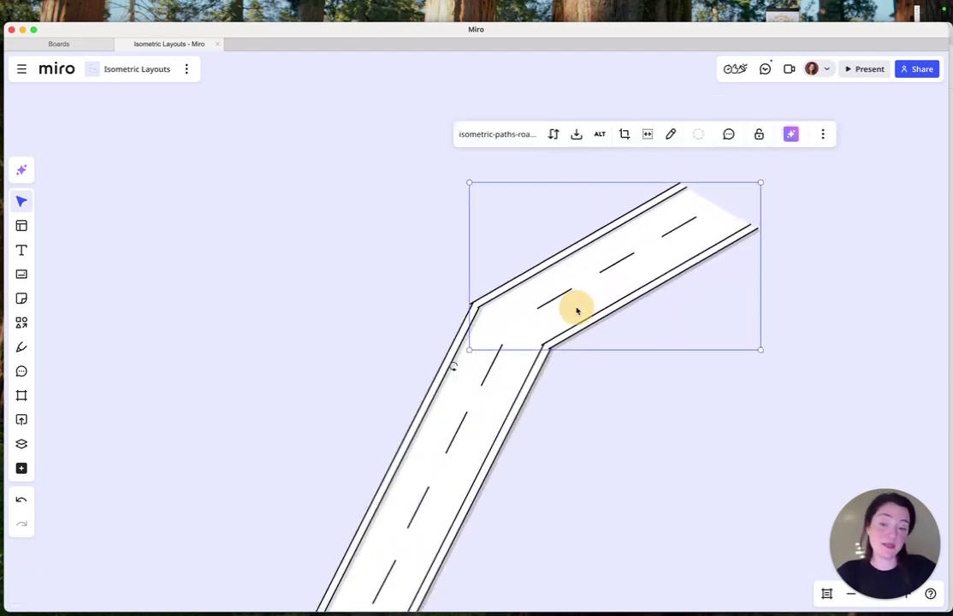
Switch to the icon library and bring the large ascending straight road from 02 Roads onto the board.
{"action": "key", "text": "super+Tab"}
{"action": "left_click", "coordinate": [440, 308]}
{"action": "scroll", "coordinate": [425, 329], "scroll_direction": "up", "scroll_amount": 5}
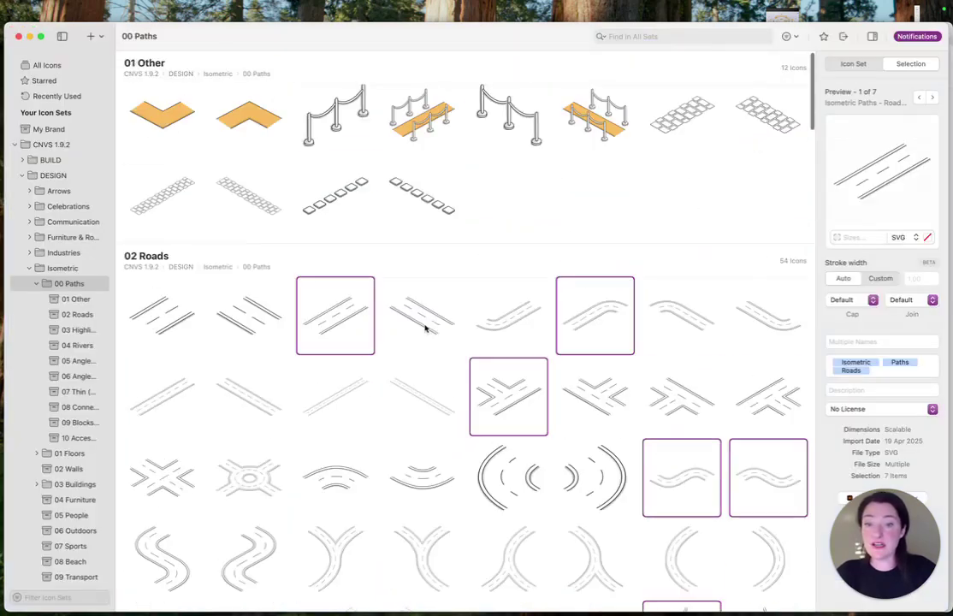
{"action": "left_click", "coordinate": [339, 293]}
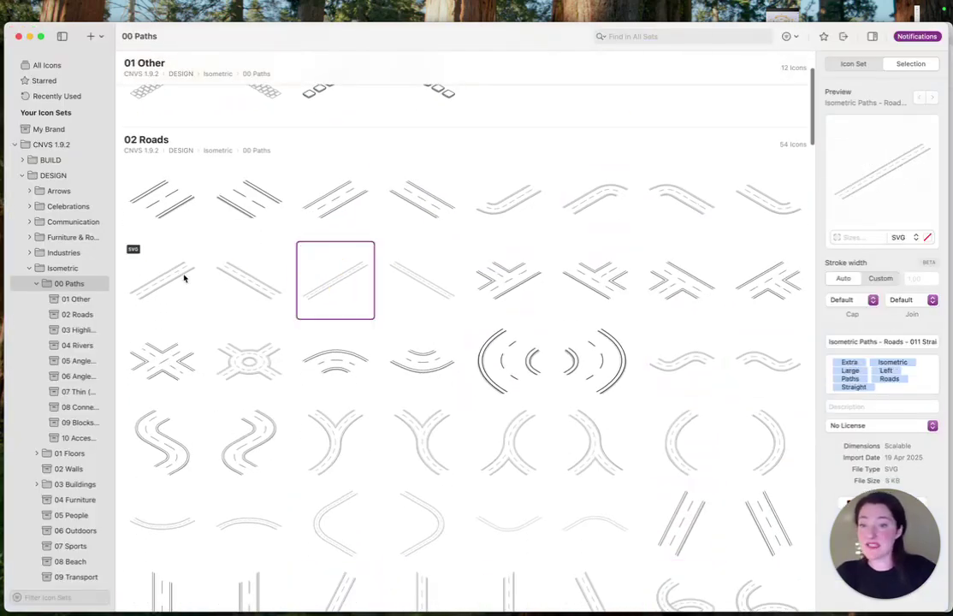
{"action": "key", "text": "super+Tab"}
{"action": "left_click_drag", "start_coordinate": [161, 283], "coordinate": [767, 232]}
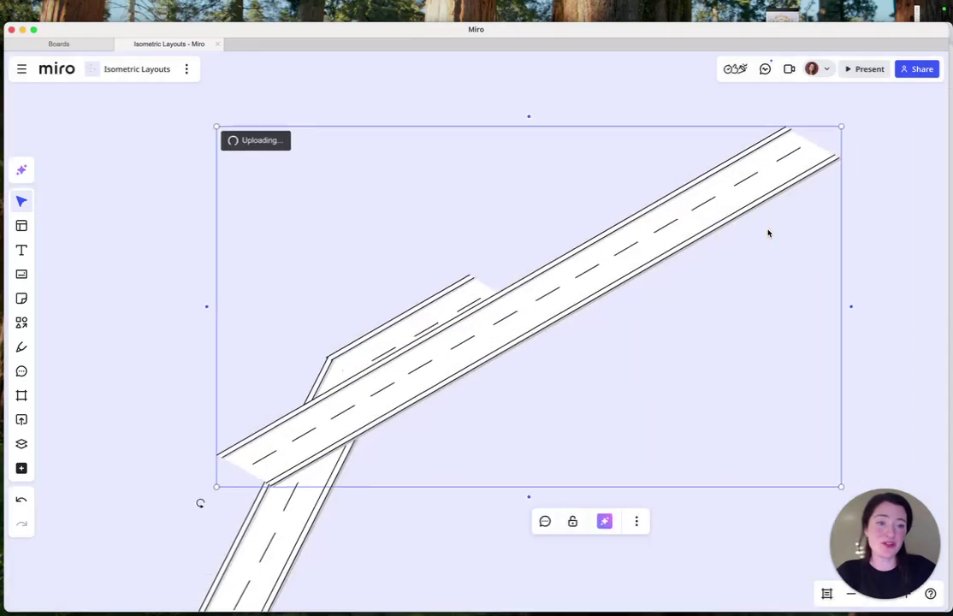
Place the large straight road over the short straight piece above the steep road and align their edge lines.
{"action": "left_click_drag", "start_coordinate": [283, 398], "coordinate": [361, 347]}
{"action": "left_click_drag", "start_coordinate": [403, 483], "coordinate": [481, 272]}
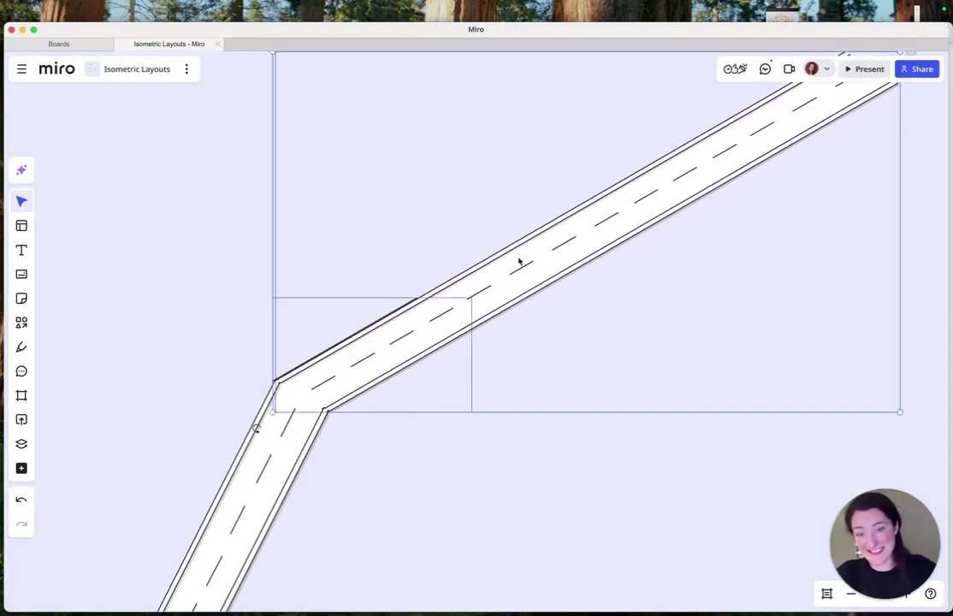
{"action": "left_click", "coordinate": [517, 250]}
{"action": "scroll", "coordinate": [360, 344], "scroll_direction": "up", "scroll_amount": 5}
{"action": "left_click", "coordinate": [362, 367]}
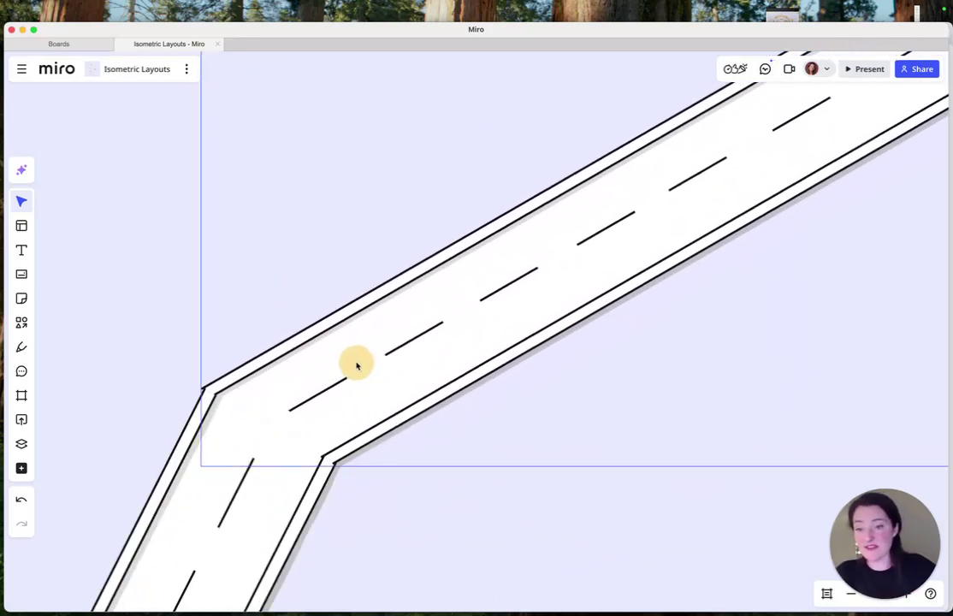
{"action": "scroll", "coordinate": [356, 366], "scroll_direction": "down", "scroll_amount": 10}
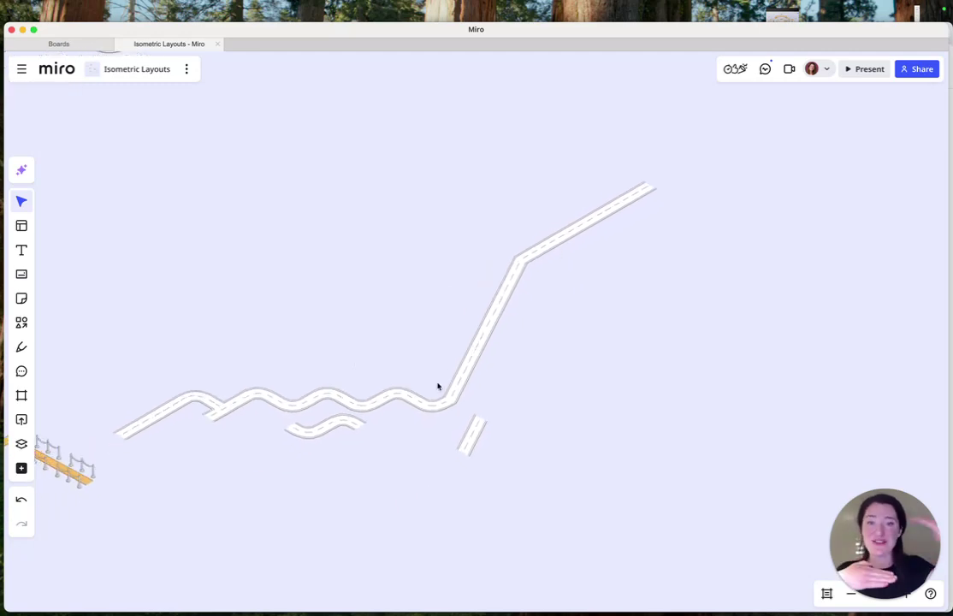
In the icon library's 03 Highlight set, select seven pieces: an ascending medium straight, four curved pieces and two T-junctions.
{"action": "key", "text": "super+Tab"}
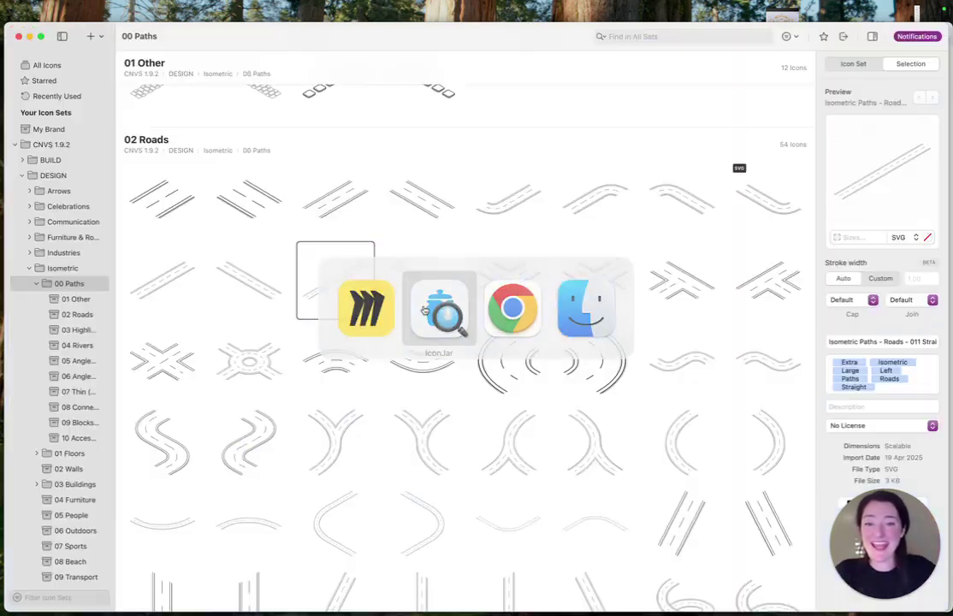
{"action": "scroll", "coordinate": [478, 325], "scroll_direction": "down", "scroll_amount": 8}
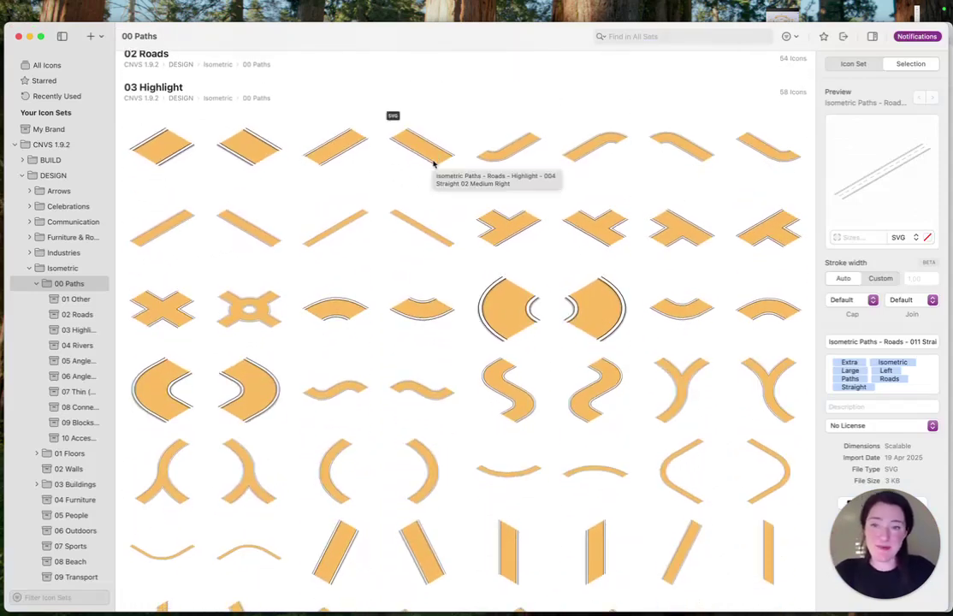
{"action": "left_click", "coordinate": [329, 151]}
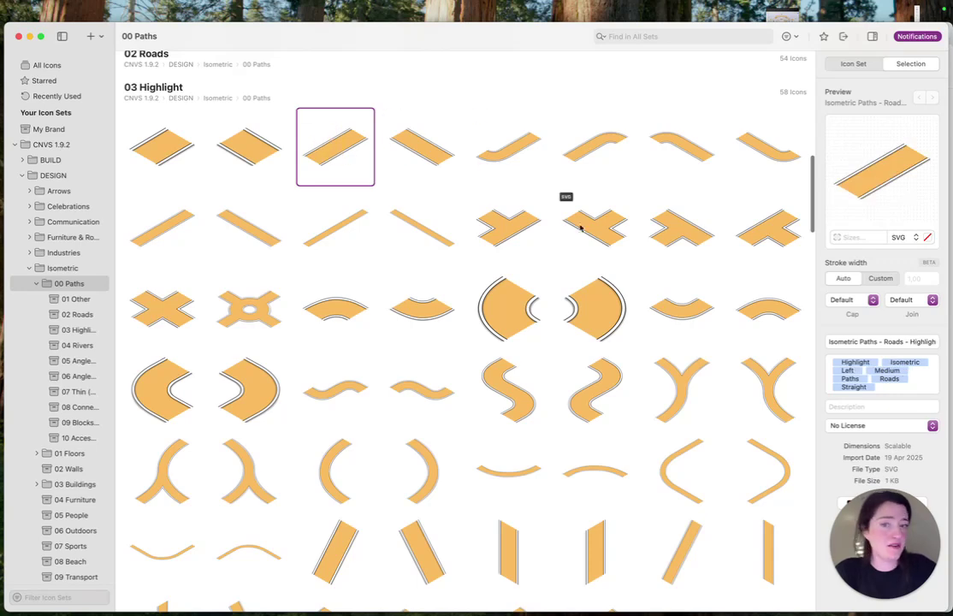
{"action": "left_click", "coordinate": [507, 154], "text": "super"}
{"action": "left_click", "coordinate": [697, 154], "text": "super"}
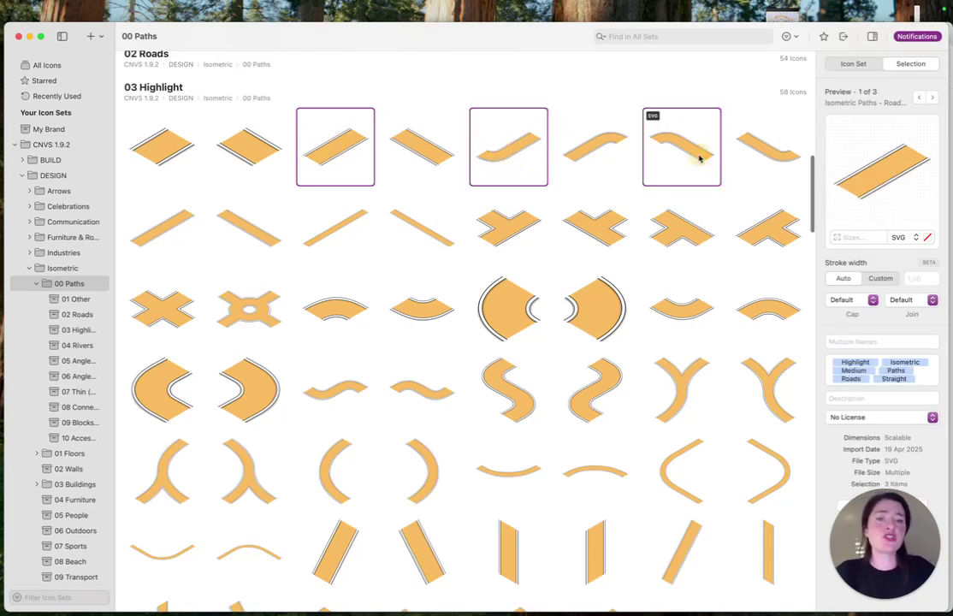
{"action": "left_click", "coordinate": [503, 250], "text": "super"}
{"action": "left_click", "coordinate": [757, 229], "text": "super"}
{"action": "left_click", "coordinate": [526, 307], "text": "super"}
{"action": "left_click", "coordinate": [684, 308], "text": "super"}
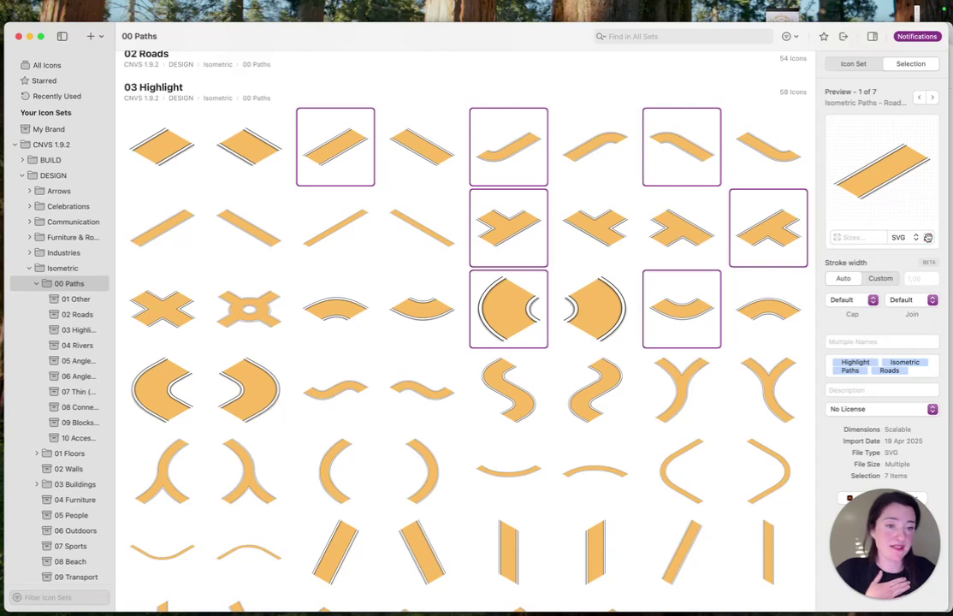
Recolor the selected highlight pieces, changing fill #FBBD60 to pink #FF77B6 and fill #D5A152 to a slightly darker pink.
{"action": "left_click", "coordinate": [927, 237]}
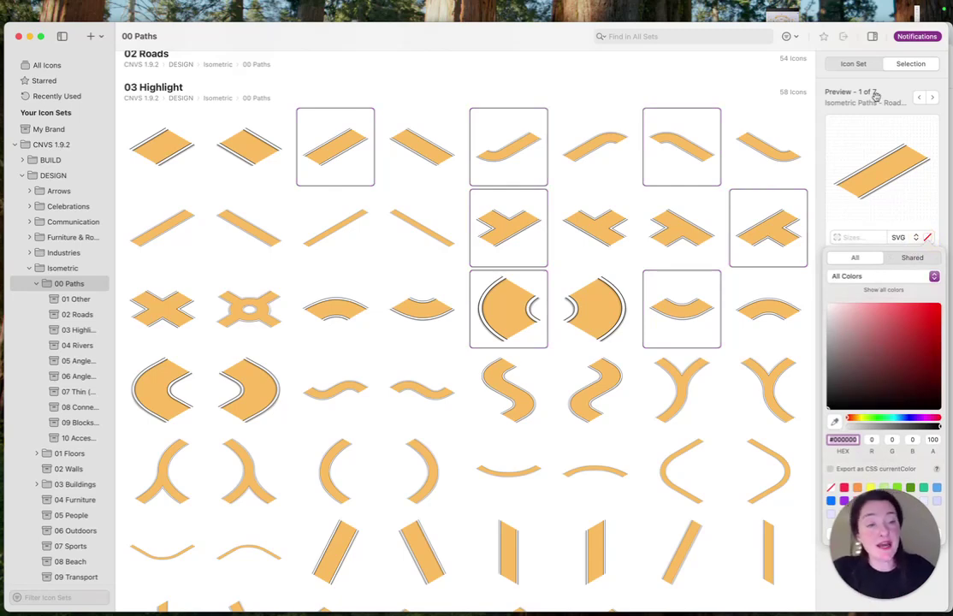
{"action": "left_click", "coordinate": [887, 276]}
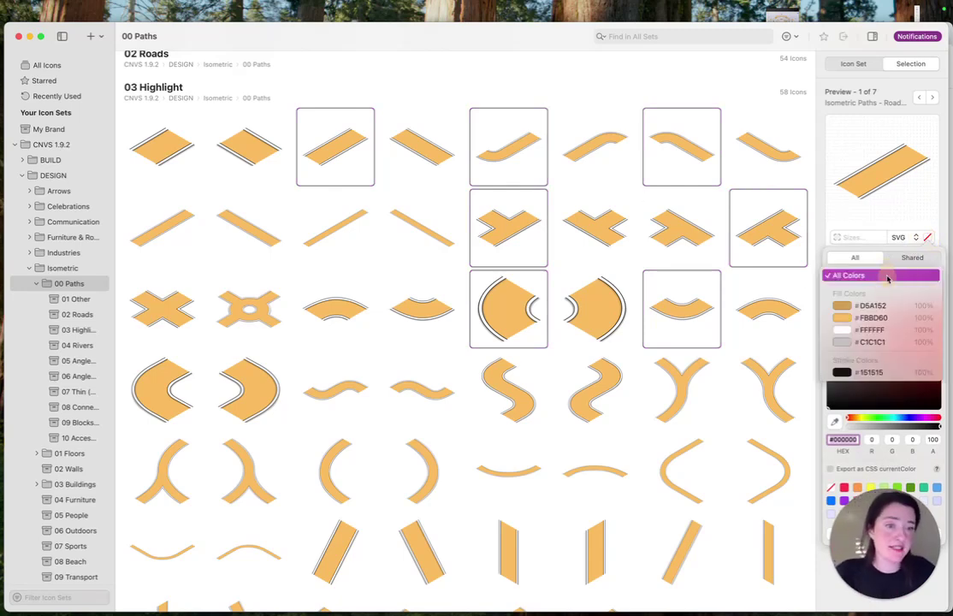
{"action": "left_click", "coordinate": [873, 318]}
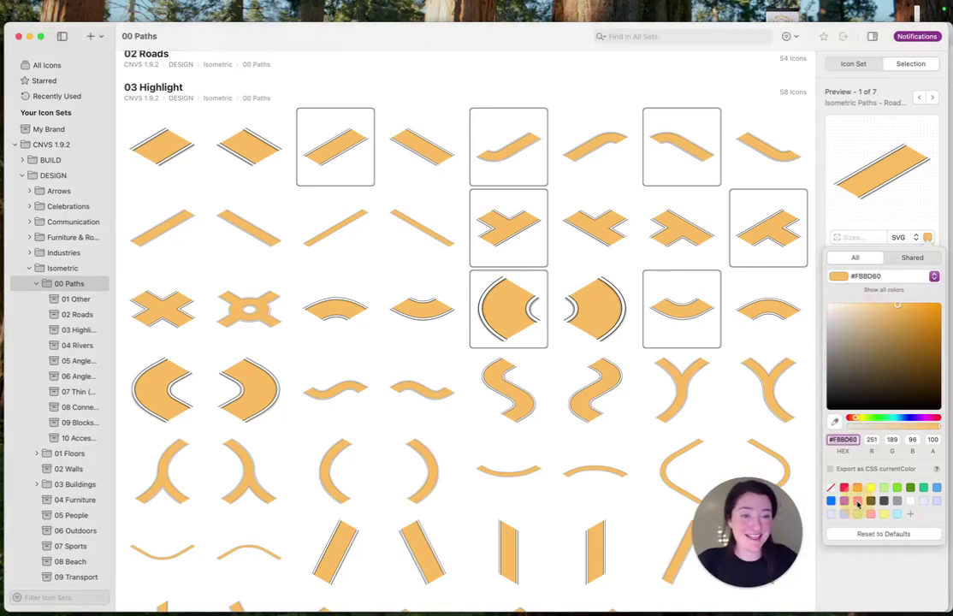
{"action": "left_click", "coordinate": [858, 502]}
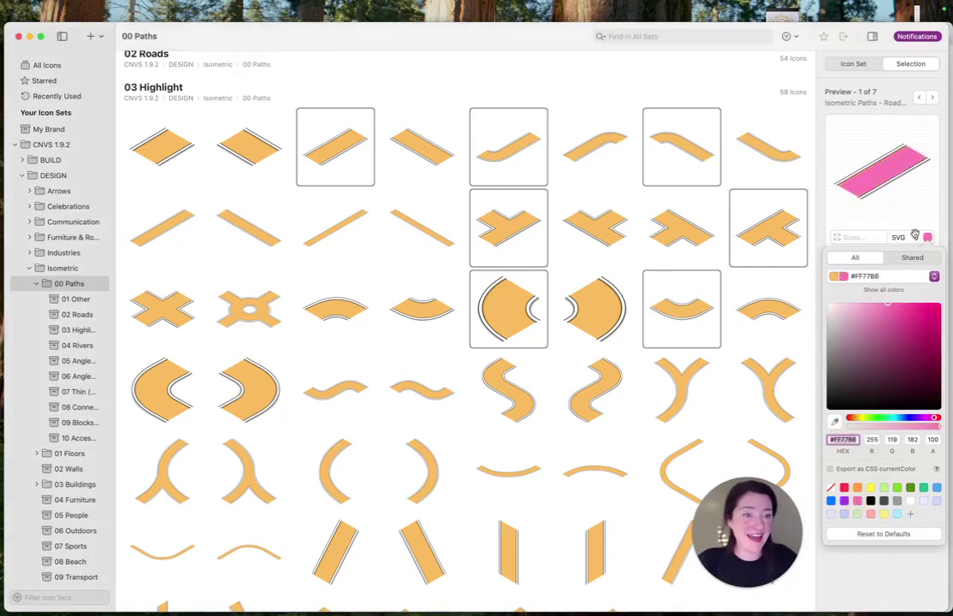
{"action": "left_click", "coordinate": [904, 275]}
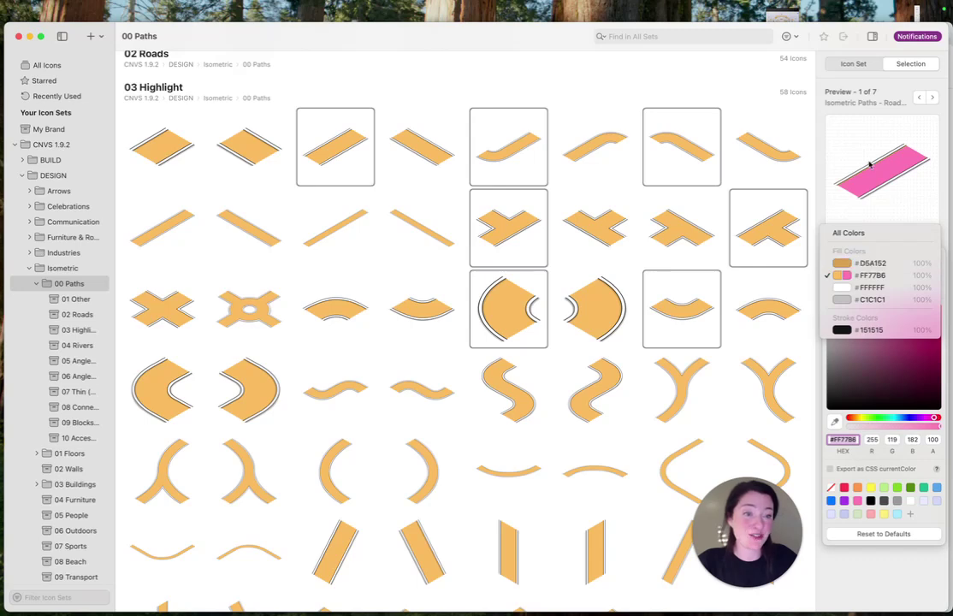
{"action": "left_click", "coordinate": [869, 263]}
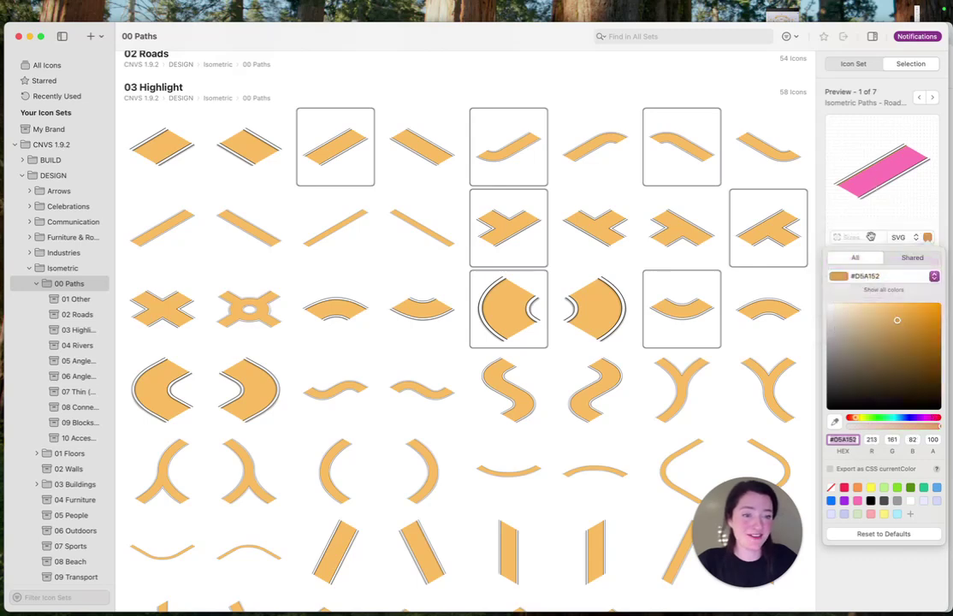
{"action": "left_click", "coordinate": [856, 501]}
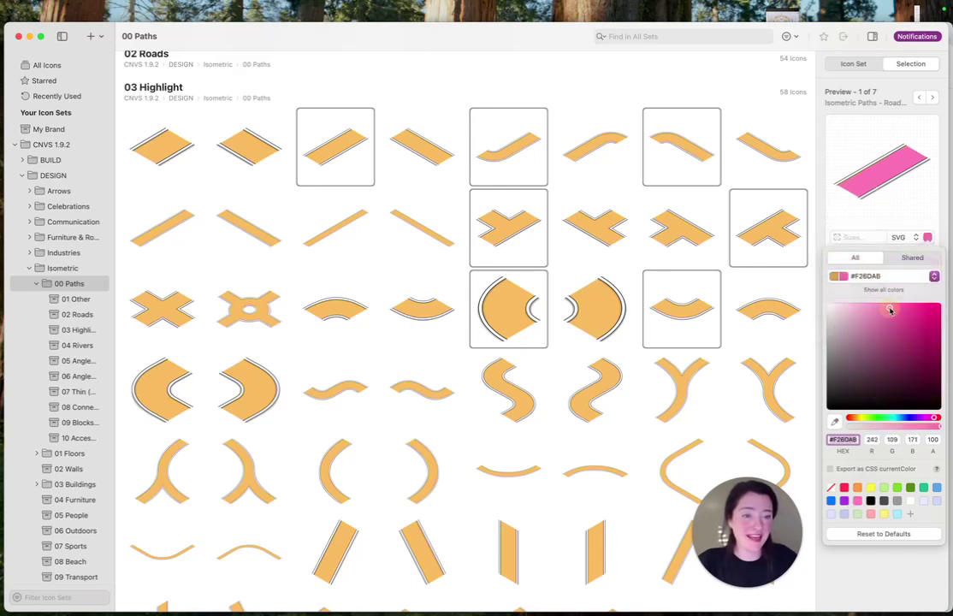
Add the seven recolored pink road pieces to the Miro board in the empty area beside the white road layout.
{"action": "left_click", "coordinate": [882, 156]}
{"action": "left_click_drag", "start_coordinate": [882, 175], "coordinate": [819, 229]}
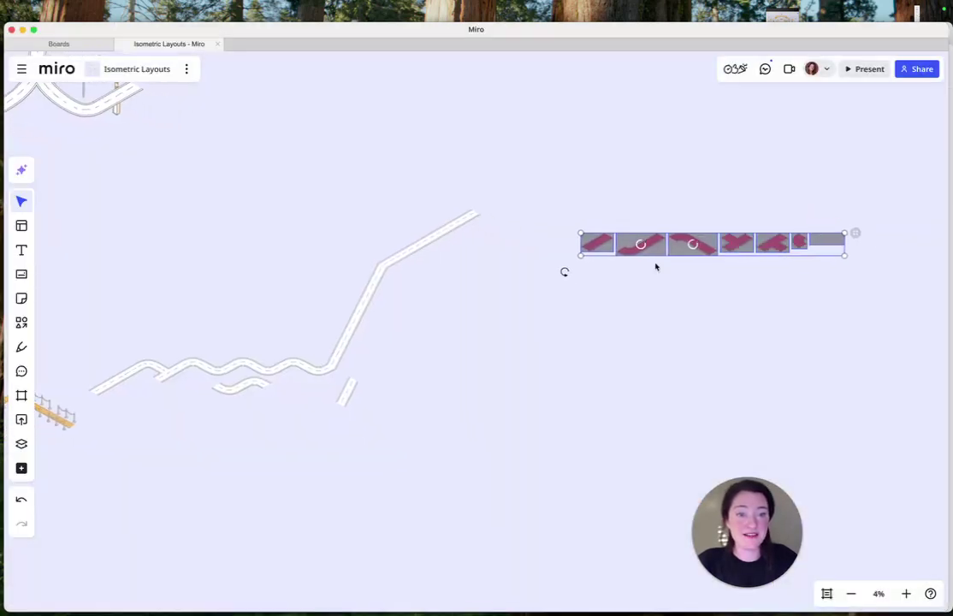
{"action": "scroll", "coordinate": [655, 266], "scroll_direction": "up", "scroll_amount": 5}
{"action": "scroll", "coordinate": [638, 283], "scroll_direction": "up", "scroll_amount": 2}
{"action": "scroll", "coordinate": [638, 283], "scroll_direction": "right", "scroll_amount": 2}
Join the pink straight road to the upper end of the descending pink curve and align their edges.
{"action": "left_click", "coordinate": [573, 386]}
{"action": "left_click_drag", "start_coordinate": [652, 249], "coordinate": [462, 223]}
{"action": "key", "text": "Escape"}
{"action": "scroll", "coordinate": [395, 210], "scroll_direction": "up", "scroll_amount": 5}
{"action": "mouse_move", "coordinate": [395, 210]}
{"action": "left_mouse_down"}
{"action": "mouse_move", "coordinate": [416, 193]}
{"action": "mouse_move", "coordinate": [387, 213]}
{"action": "left_mouse_up"}
{"action": "scroll", "coordinate": [386, 213], "scroll_direction": "down", "scroll_amount": 5}
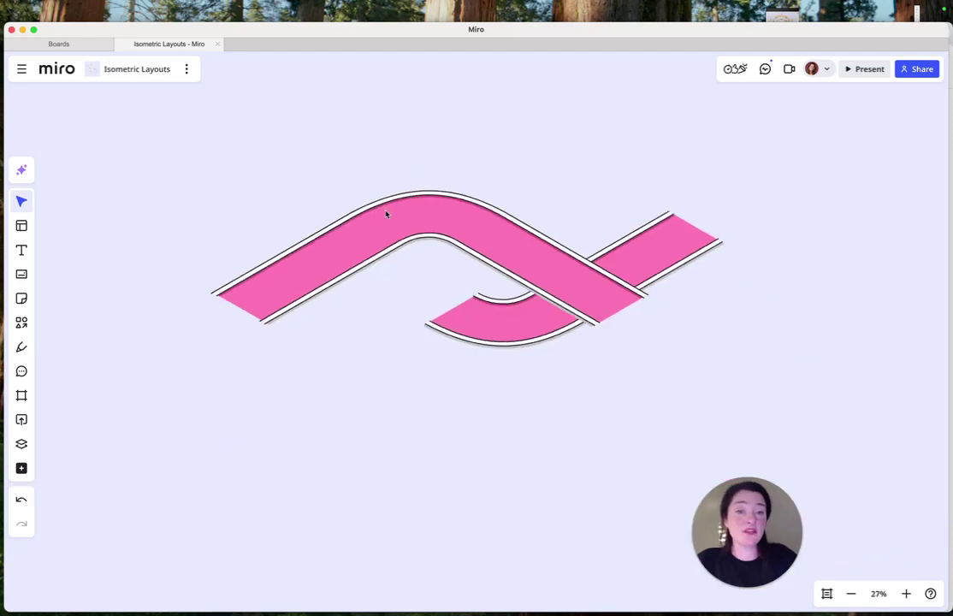
Connect the remaining long pink curve to the lower end of the descending section so the road turns uphill again.
{"action": "left_click_drag", "start_coordinate": [685, 206], "coordinate": [860, 121]}
{"action": "left_click_drag", "start_coordinate": [646, 241], "coordinate": [661, 279]}
{"action": "left_click_drag", "start_coordinate": [731, 213], "coordinate": [700, 316]}
{"action": "left_click", "coordinate": [646, 431]}
{"action": "scroll", "coordinate": [646, 431], "scroll_direction": "down", "scroll_amount": 5}
{"action": "scroll", "coordinate": [644, 430], "scroll_direction": "down", "scroll_amount": 2}
{"action": "scroll", "coordinate": [637, 402], "scroll_direction": "right", "scroll_amount": 2}
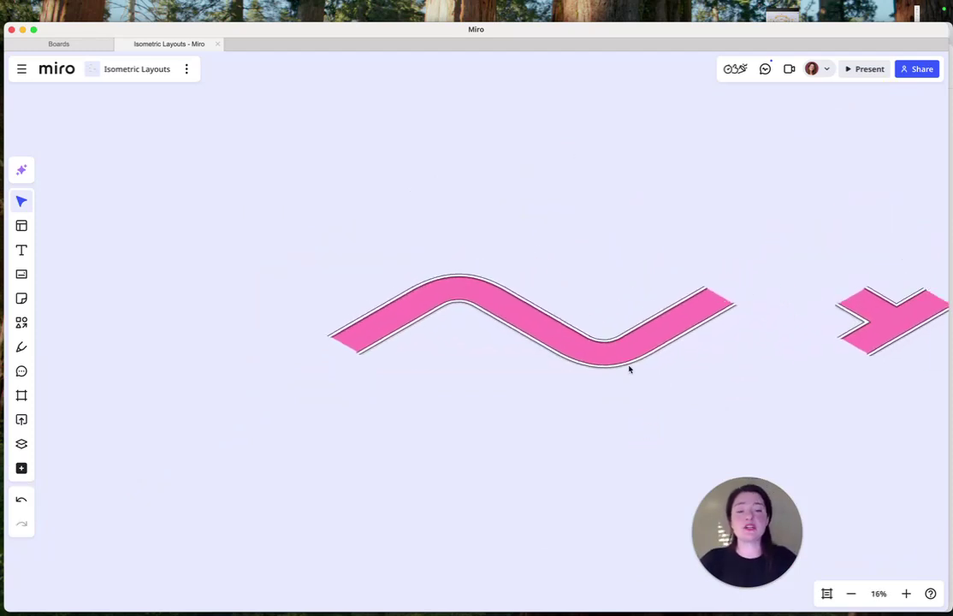
{"action": "scroll", "coordinate": [631, 366], "scroll_direction": "up", "scroll_amount": 5}
{"action": "scroll", "coordinate": [632, 366], "scroll_direction": "right", "scroll_amount": 2}
{"action": "scroll", "coordinate": [631, 366], "scroll_direction": "down", "scroll_amount": 1}
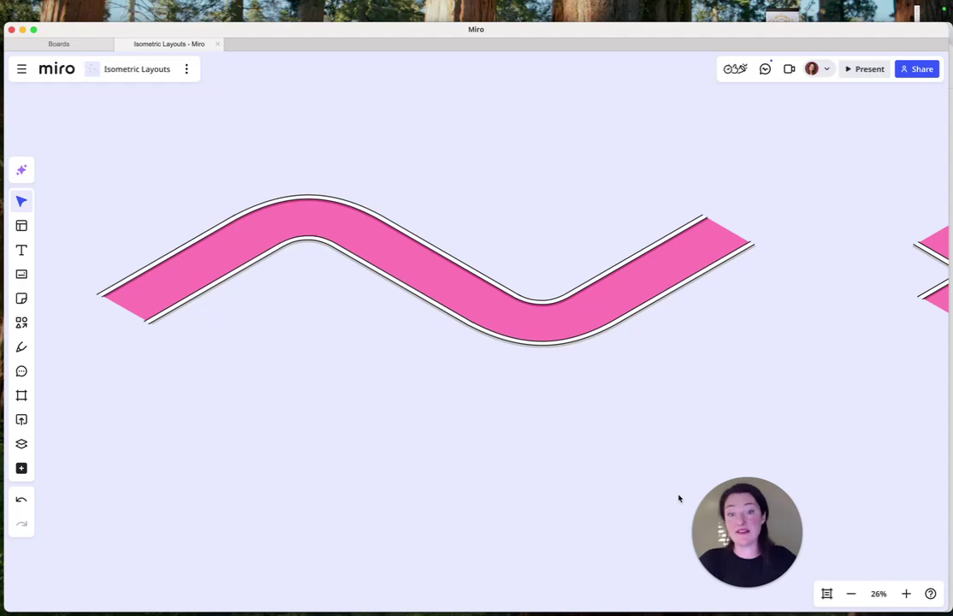
Switch to the icon library and bring up the 04 Rivers icons in the 00 Paths collection.
{"action": "scroll", "coordinate": [564, 407], "scroll_direction": "down", "scroll_amount": 6}
{"action": "key", "text": "super+Tab"}
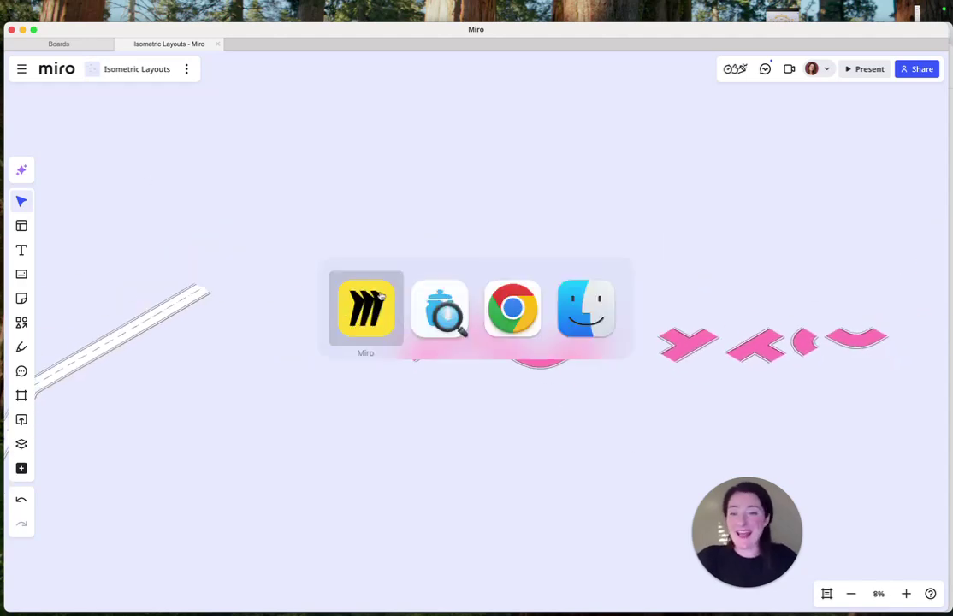
{"action": "left_click", "coordinate": [453, 332]}
{"action": "scroll", "coordinate": [488, 432], "scroll_direction": "down", "scroll_amount": 15}
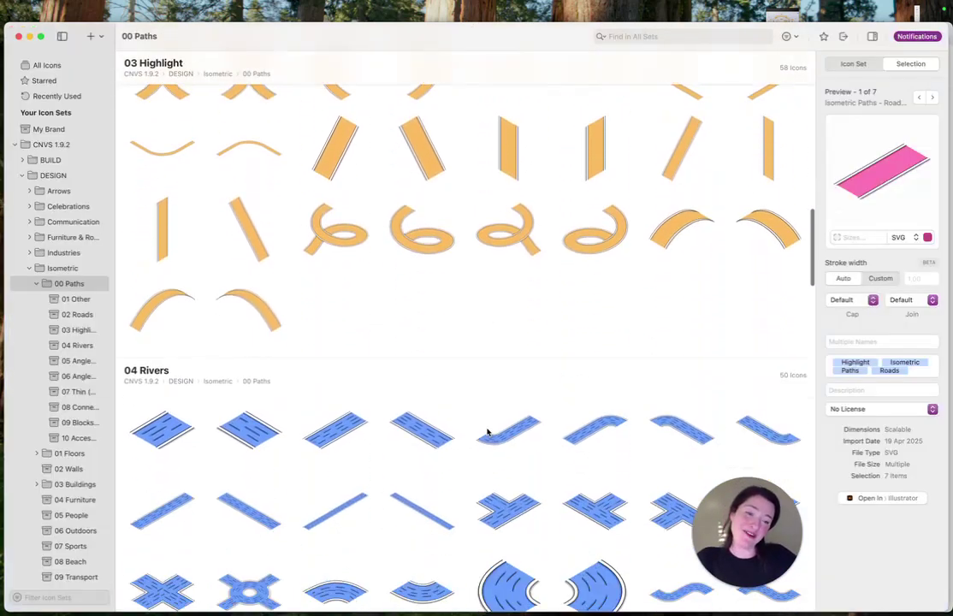
{"action": "scroll", "coordinate": [488, 432], "scroll_direction": "down", "scroll_amount": 6}
{"action": "scroll", "coordinate": [394, 139], "scroll_direction": "up", "scroll_amount": 3}
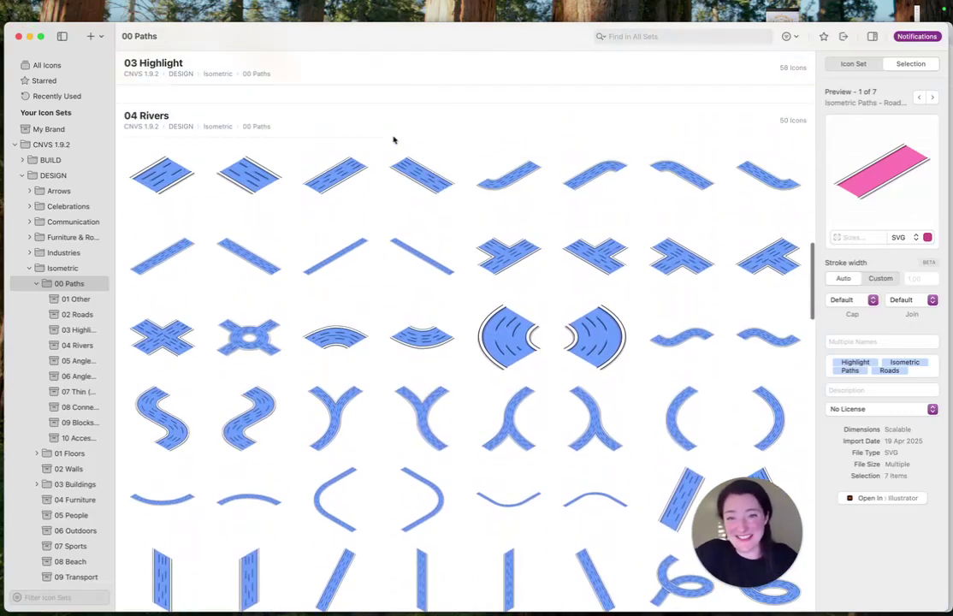
{"action": "left_click", "coordinate": [317, 190]}
{"action": "left_click", "coordinate": [591, 181], "text": "super"}
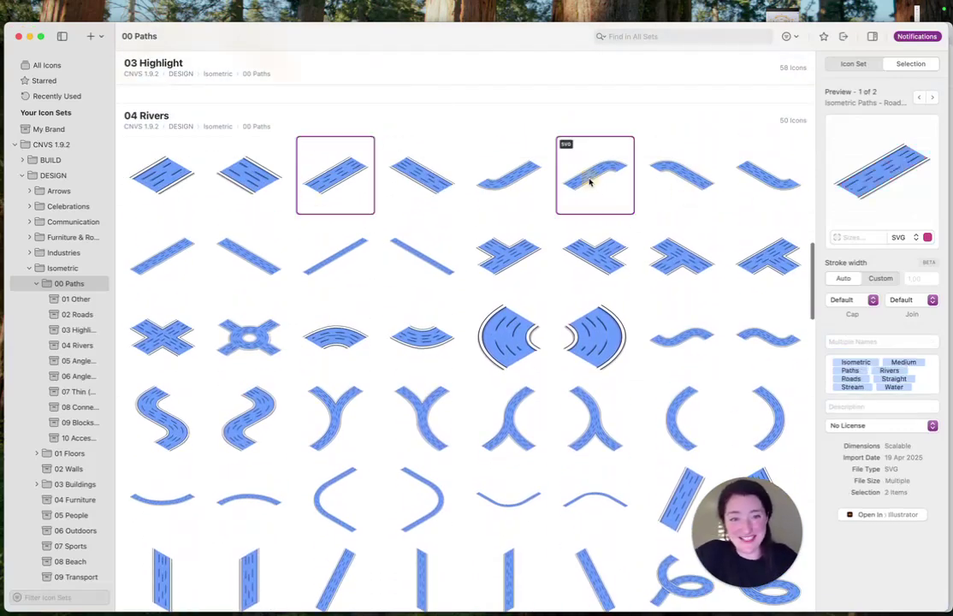
{"action": "left_click", "coordinate": [599, 334], "text": "super"}
{"action": "scroll", "coordinate": [615, 342], "scroll_direction": "down", "scroll_amount": 2}
{"action": "scroll", "coordinate": [616, 342], "scroll_direction": "down", "scroll_amount": 3}
Add seven 04 Rivers pieces to the Miro board: both left-hand loops, quarter bend, thin descending straight, T-junction, arch and S-curve.
{"action": "left_click", "coordinate": [694, 381]}
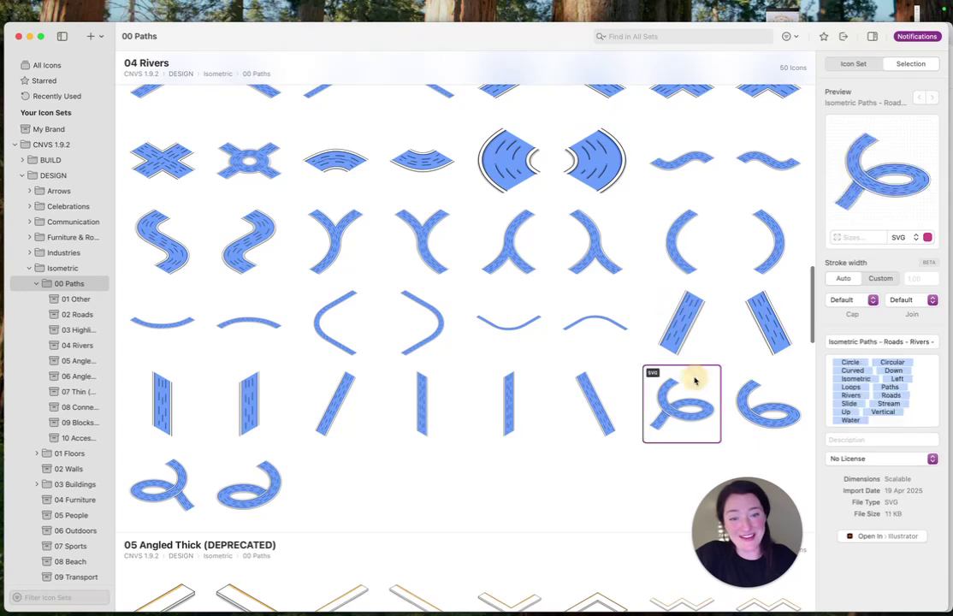
{"action": "scroll", "coordinate": [683, 414], "scroll_direction": "up", "scroll_amount": 2}
{"action": "left_click", "coordinate": [595, 231], "text": "super"}
{"action": "left_click", "coordinate": [425, 150], "text": "super"}
{"action": "left_click", "coordinate": [710, 149], "text": "super"}
{"action": "left_click", "coordinate": [335, 231], "text": "super"}
{"action": "left_click", "coordinate": [253, 323], "text": "super"}
{"action": "left_click_drag", "start_coordinate": [740, 443], "coordinate": [779, 193]}
{"action": "key", "text": "super+Tab"}
{"action": "scroll", "coordinate": [621, 321], "scroll_direction": "up", "scroll_amount": 5}
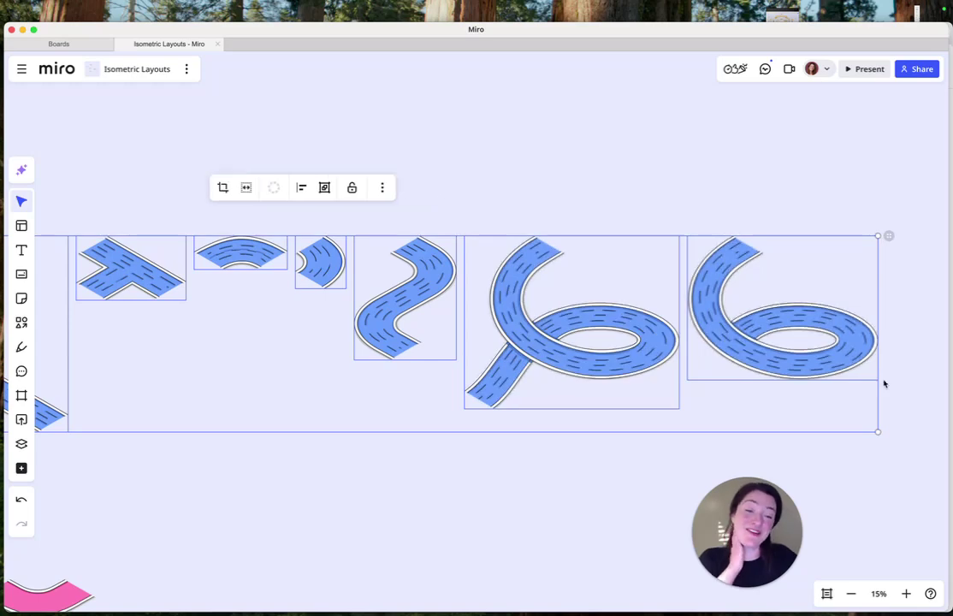
{"action": "left_click", "coordinate": [897, 411]}
Stack copies of the blue river loop above the tailed loop to form a four-level spiral.
{"action": "scroll", "coordinate": [773, 397], "scroll_direction": "up", "scroll_amount": 2}
{"action": "scroll", "coordinate": [772, 397], "scroll_direction": "right", "scroll_amount": 2}
{"action": "left_click", "coordinate": [782, 389]}
{"action": "left_click_drag", "start_coordinate": [782, 389], "coordinate": [586, 189]}
{"action": "scroll", "coordinate": [586, 205], "scroll_direction": "up", "scroll_amount": 3}
{"action": "left_click_drag", "start_coordinate": [512, 221], "coordinate": [545, 157]}
{"action": "scroll", "coordinate": [547, 162], "scroll_direction": "down", "scroll_amount": 2}
{"action": "scroll", "coordinate": [548, 162], "scroll_direction": "right", "scroll_amount": 2}
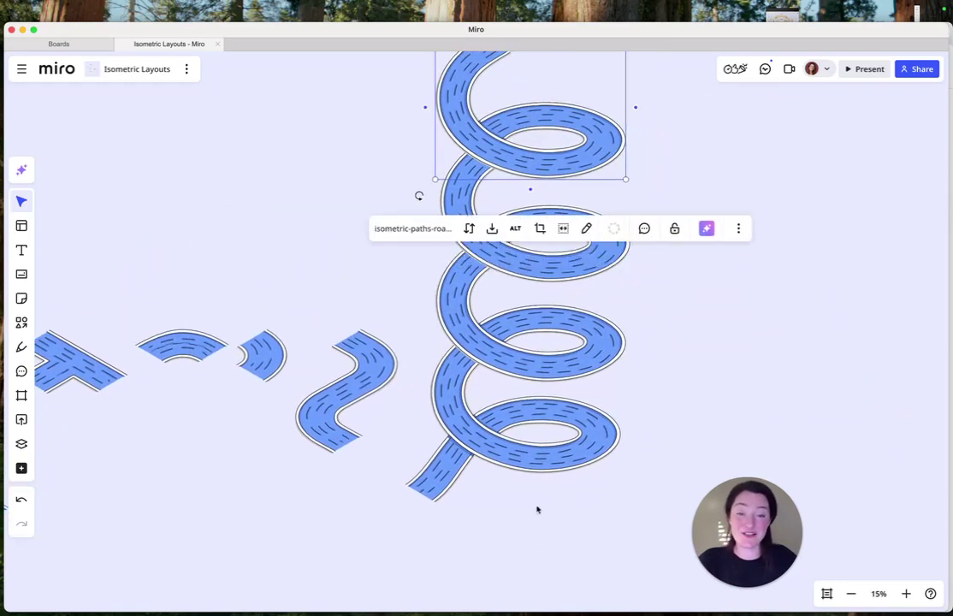
Nudge the top loop of the blue spiral so it lines up with the loop beneath it.
{"action": "scroll", "coordinate": [580, 392], "scroll_direction": "up", "scroll_amount": 2}
{"action": "scroll", "coordinate": [581, 392], "scroll_direction": "right", "scroll_amount": 1}
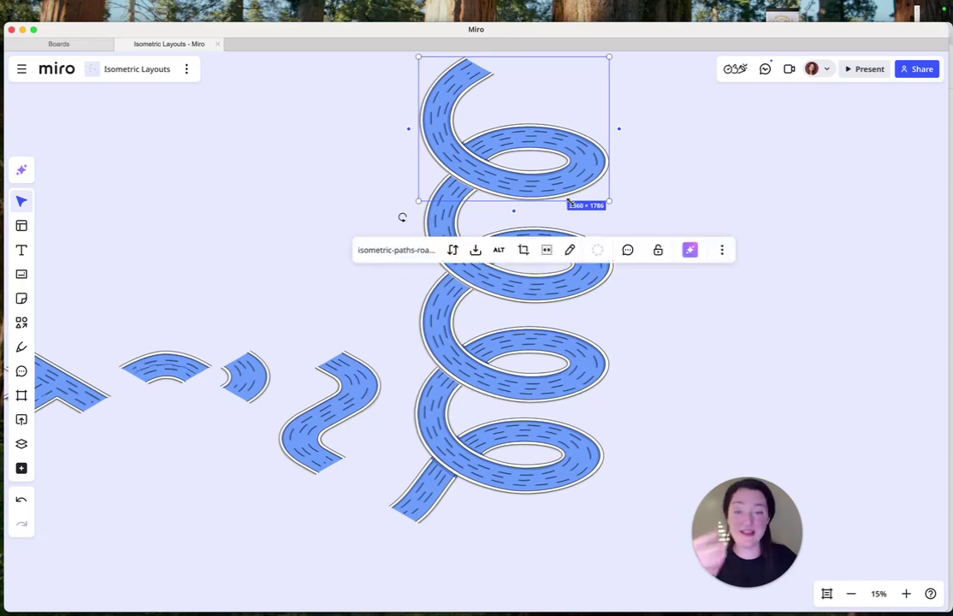
{"action": "scroll", "coordinate": [531, 256], "scroll_direction": "up", "scroll_amount": 2}
{"action": "mouse_move", "coordinate": [524, 189]}
{"action": "left_mouse_down"}
{"action": "mouse_move", "coordinate": [550, 174]}
{"action": "mouse_move", "coordinate": [532, 192]}
{"action": "left_mouse_up"}
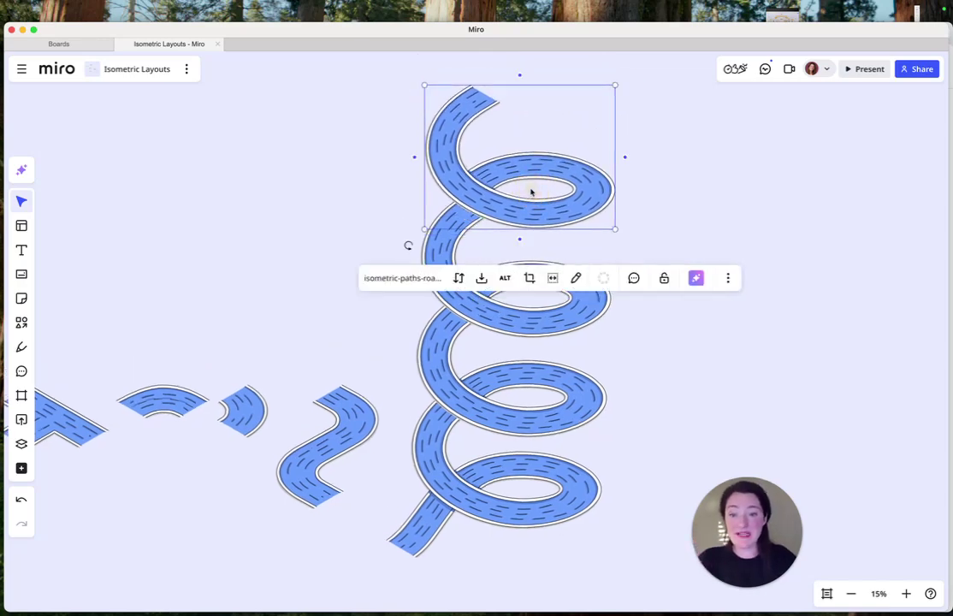
Add the large left straight river piece from the icon library and join it to the spiral's upper end.
{"action": "scroll", "coordinate": [532, 191], "scroll_direction": "down", "scroll_amount": 5}
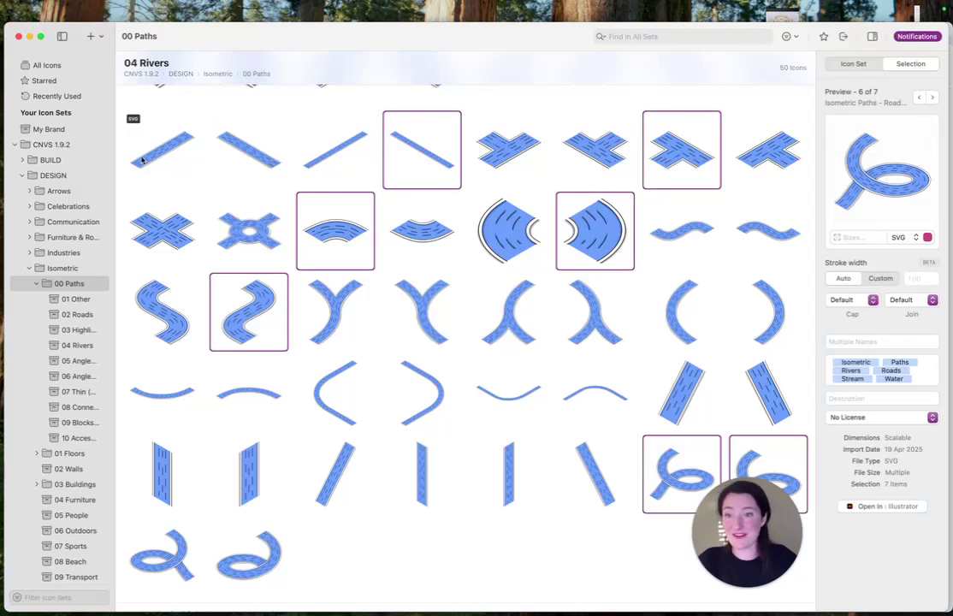
{"action": "left_click_drag", "start_coordinate": [142, 160], "coordinate": [502, 155]}
{"action": "scroll", "coordinate": [560, 98], "scroll_direction": "up", "scroll_amount": 3}
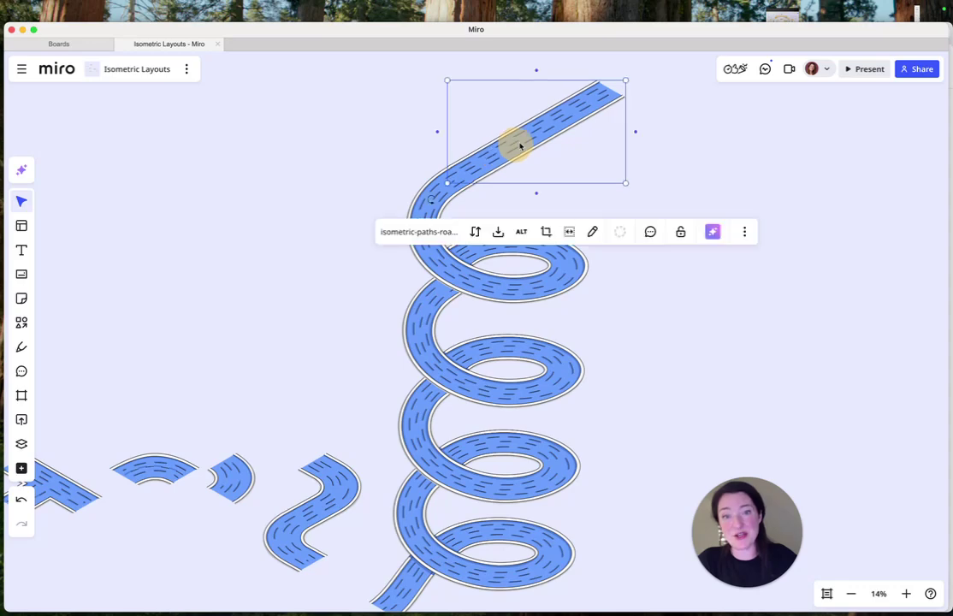
Attach a copy of the straight river piece to the lower end of the blue spiral.
{"action": "left_click_drag", "start_coordinate": [565, 132], "coordinate": [344, 509]}
{"action": "scroll", "coordinate": [389, 154], "scroll_direction": "down", "scroll_amount": 5}
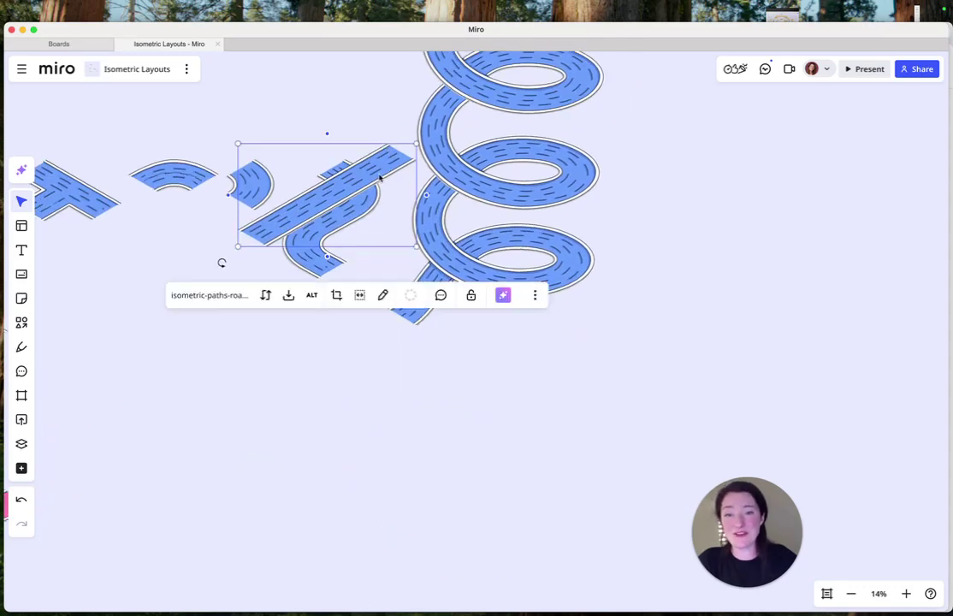
{"action": "left_click_drag", "start_coordinate": [381, 169], "coordinate": [383, 334]}
{"action": "scroll", "coordinate": [520, 390], "scroll_direction": "down", "scroll_amount": 10}
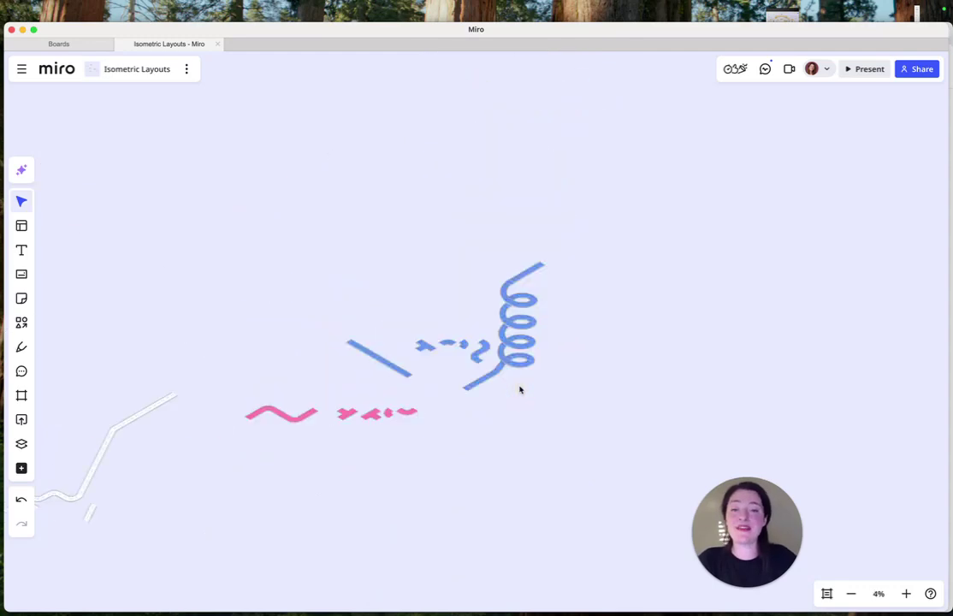
Examine the finished river layout decorated with palm trees, kayaks, surfers and a food truck.
{"action": "scroll", "coordinate": [270, 132], "scroll_direction": "up", "scroll_amount": 5}
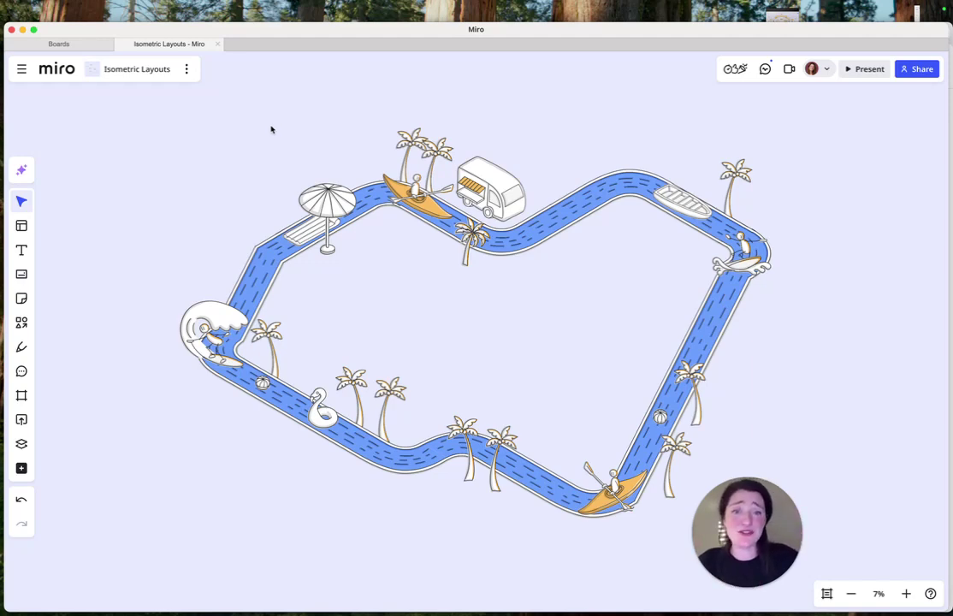
{"action": "scroll", "coordinate": [271, 130], "scroll_direction": "right", "scroll_amount": 5}
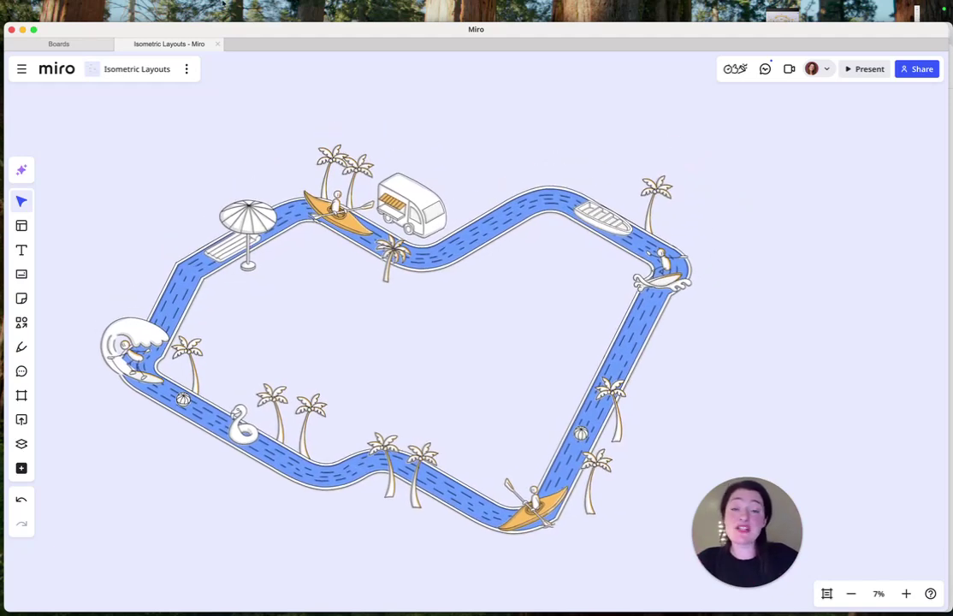
{"action": "scroll", "coordinate": [531, 289], "scroll_direction": "down", "scroll_amount": 5}
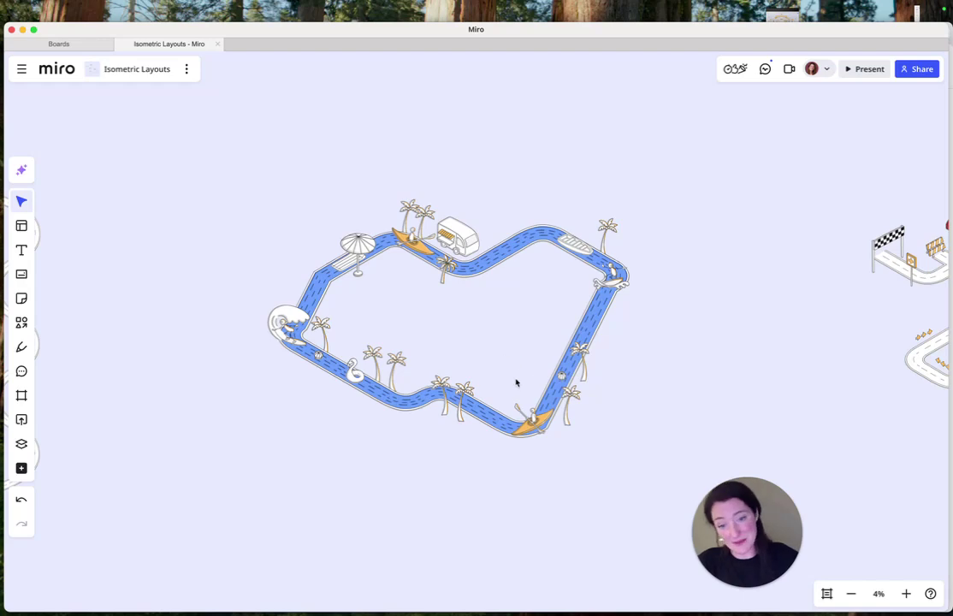
{"action": "scroll", "coordinate": [493, 195], "scroll_direction": "up", "scroll_amount": 5}
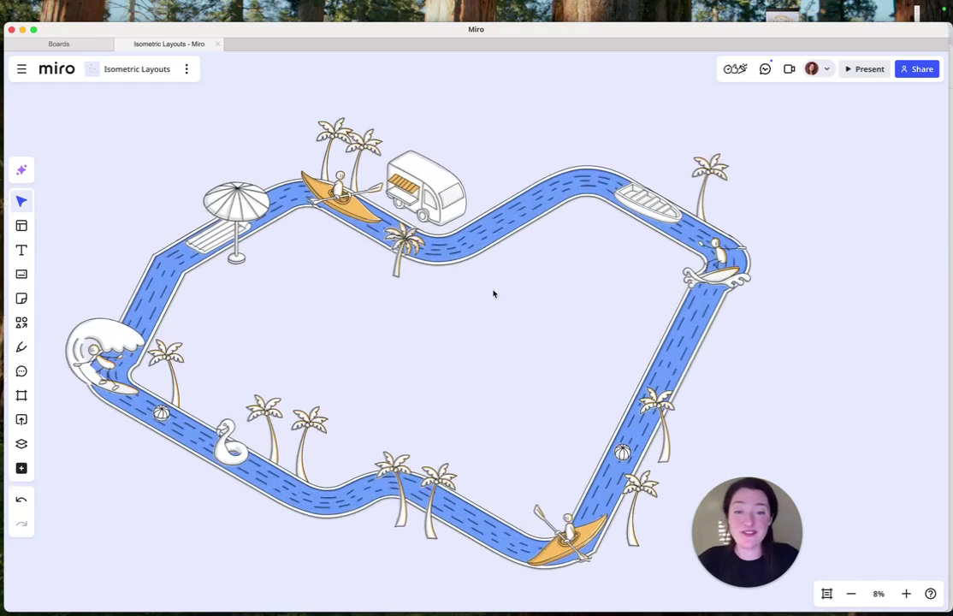
{"action": "scroll", "coordinate": [614, 500], "scroll_direction": "down", "scroll_amount": 1}
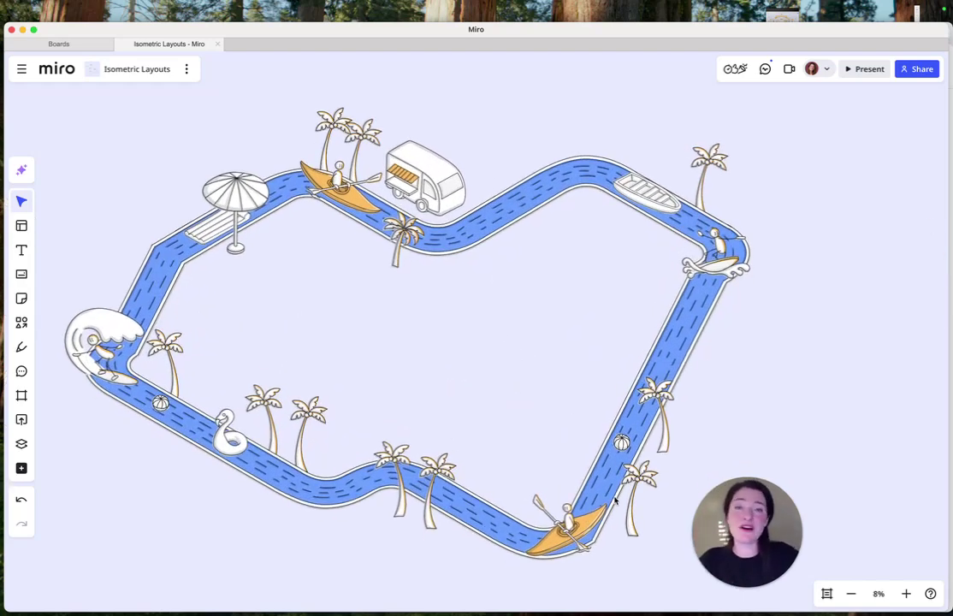
Switch to the icon library and look through the 05 Angled Thick and 06 Angled Thin path sets.
{"action": "key", "text": "super+Tab"}
{"action": "left_click", "coordinate": [446, 308]}
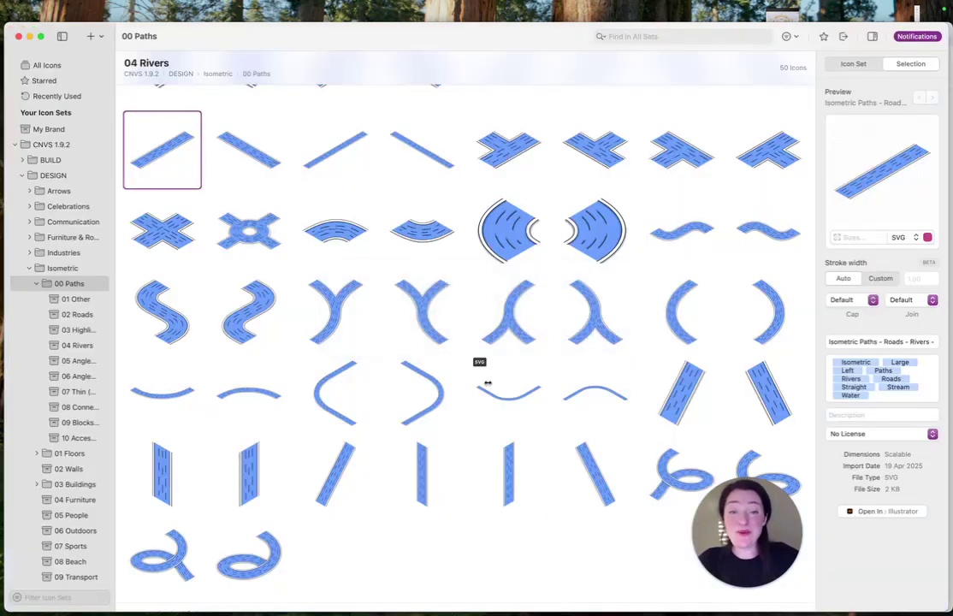
{"action": "scroll", "coordinate": [488, 385], "scroll_direction": "down", "scroll_amount": 10}
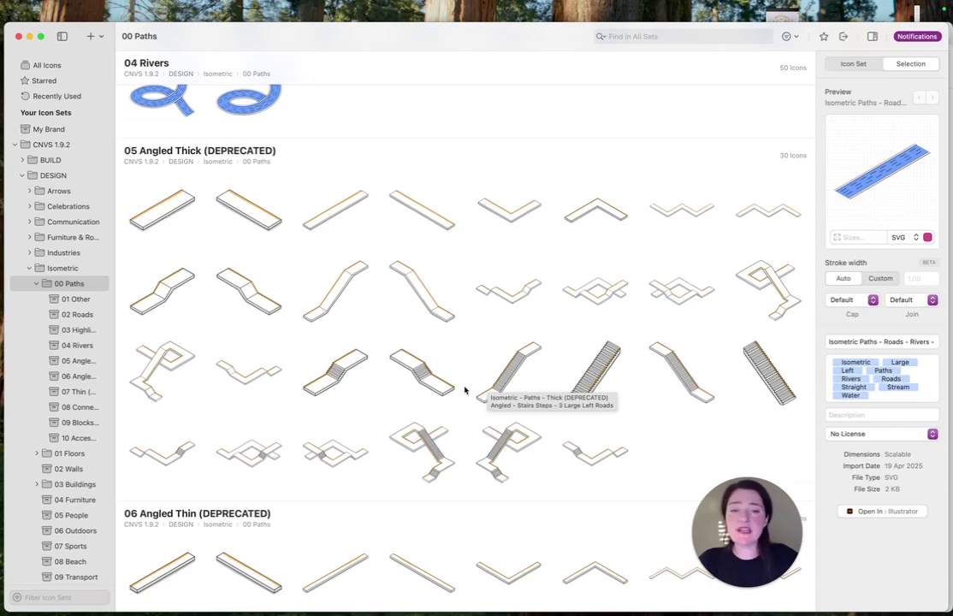
{"action": "scroll", "coordinate": [464, 390], "scroll_direction": "down", "scroll_amount": 2}
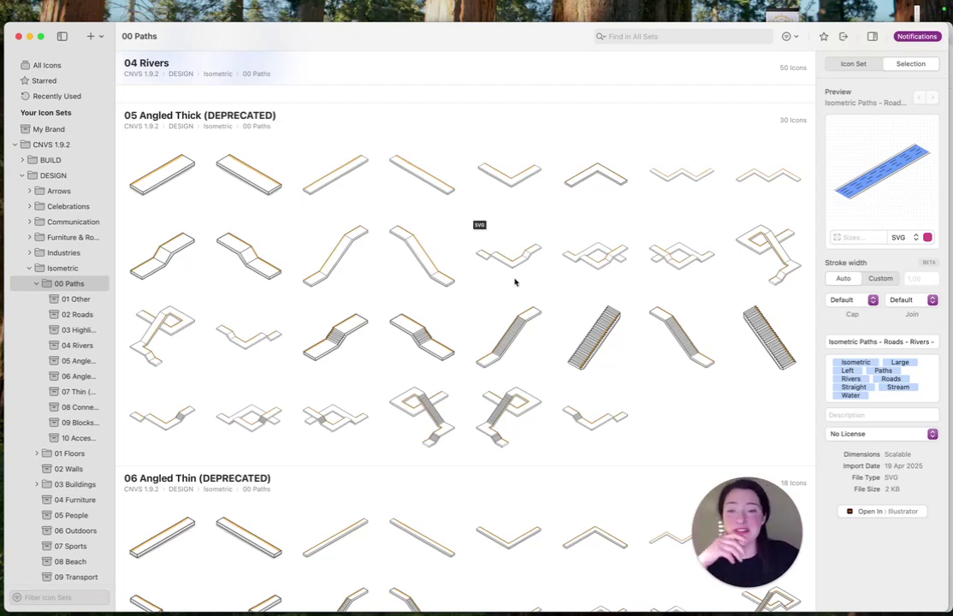
{"action": "scroll", "coordinate": [551, 213], "scroll_direction": "down", "scroll_amount": 6}
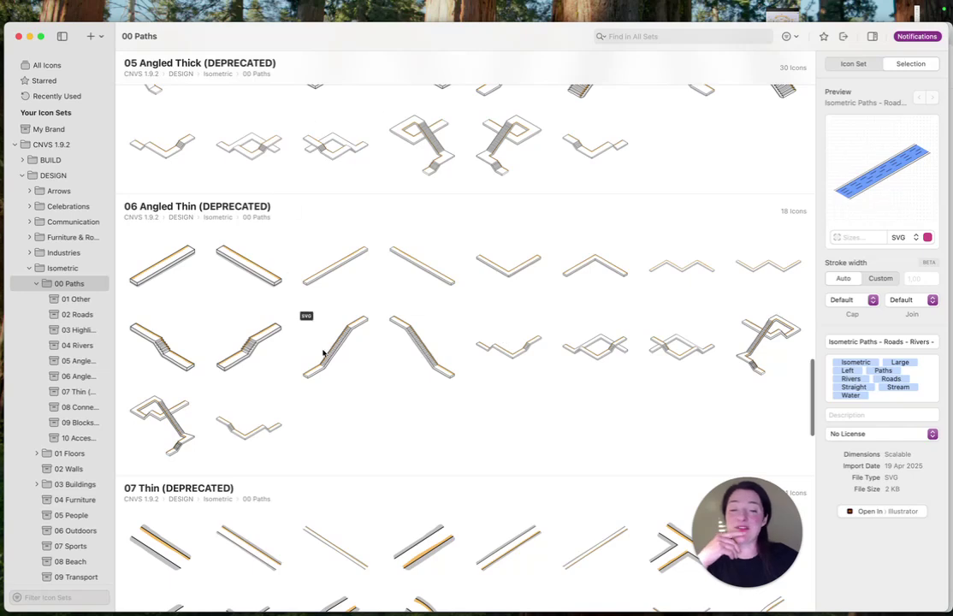
{"action": "scroll", "coordinate": [345, 289], "scroll_direction": "down", "scroll_amount": 2}
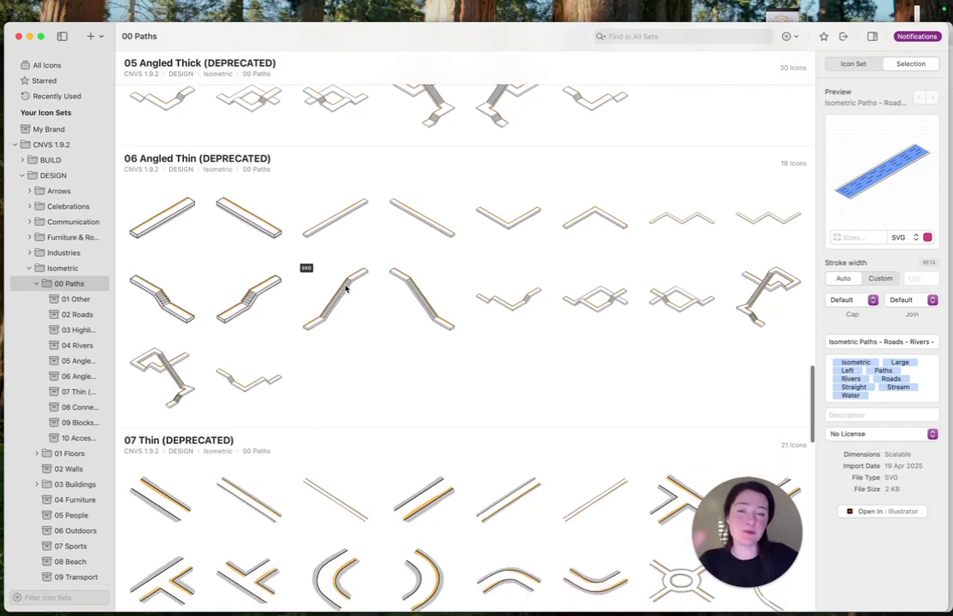
{"action": "scroll", "coordinate": [345, 289], "scroll_direction": "up", "scroll_amount": 5}
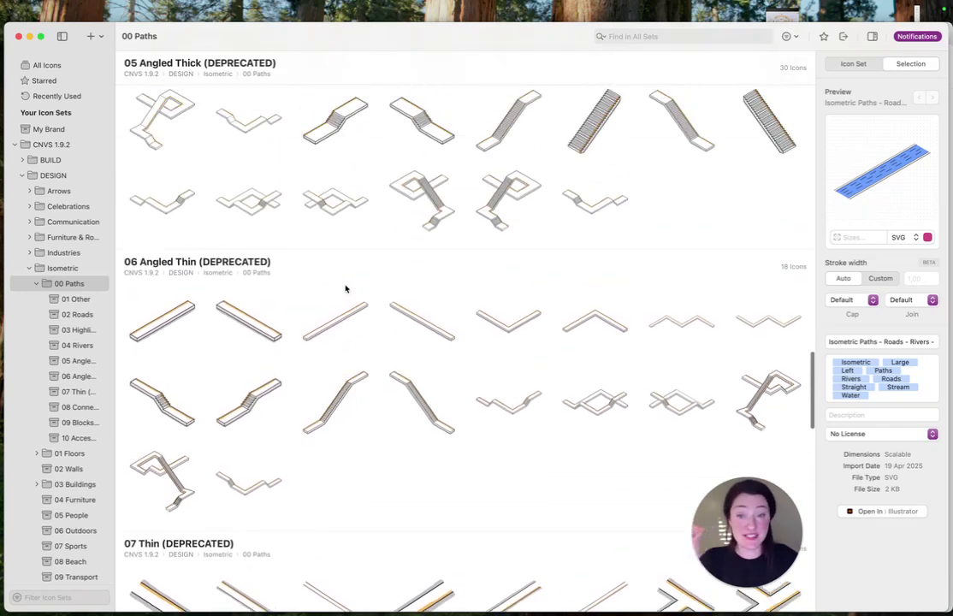
Add five 05 Angled Thick pieces to the Miro board: bent path, plain overlapping path, long staircase, stepped overlapping path and looping stairs.
{"action": "left_click", "coordinate": [437, 214]}
{"action": "left_click", "coordinate": [259, 218], "text": "super"}
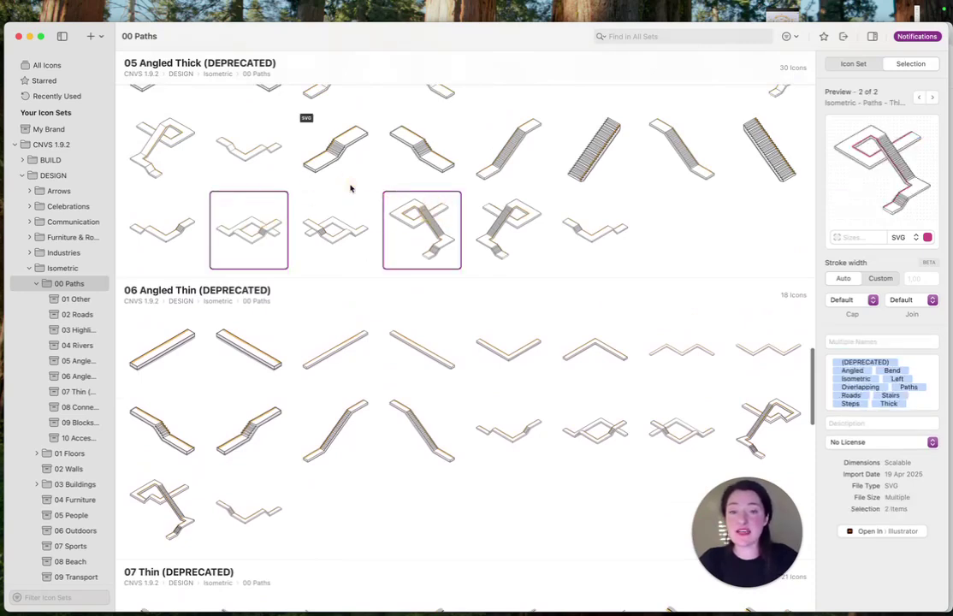
{"action": "scroll", "coordinate": [351, 189], "scroll_direction": "up", "scroll_amount": 2}
{"action": "left_click", "coordinate": [493, 173], "text": "super"}
{"action": "left_click", "coordinate": [515, 124], "text": "super"}
{"action": "left_click", "coordinate": [602, 125], "text": "super"}
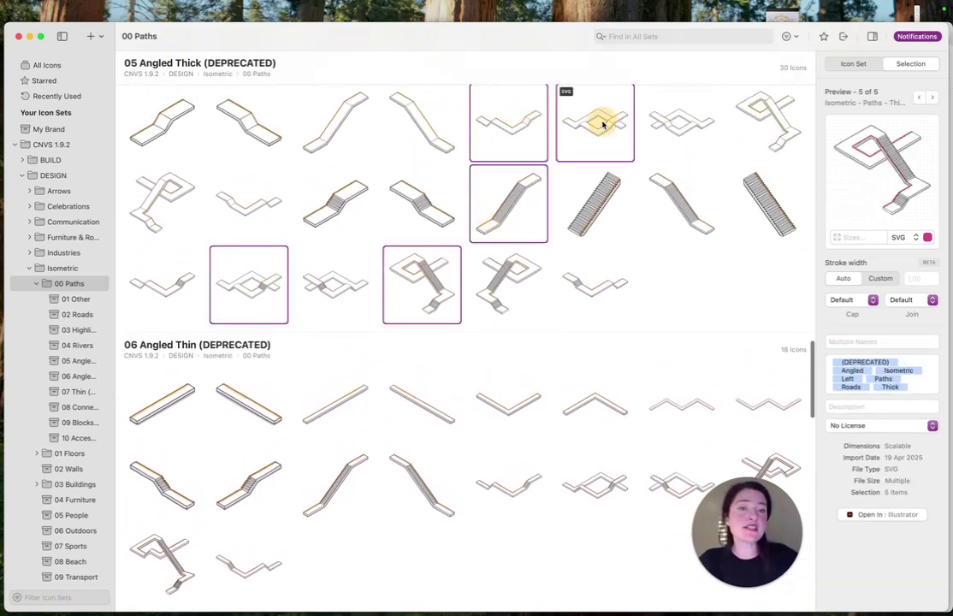
{"action": "left_click_drag", "start_coordinate": [751, 135], "coordinate": [875, 176]}
{"action": "scroll", "coordinate": [876, 175], "scroll_direction": "right", "scroll_amount": 5}
{"action": "scroll", "coordinate": [876, 175], "scroll_direction": "up", "scroll_amount": 1}
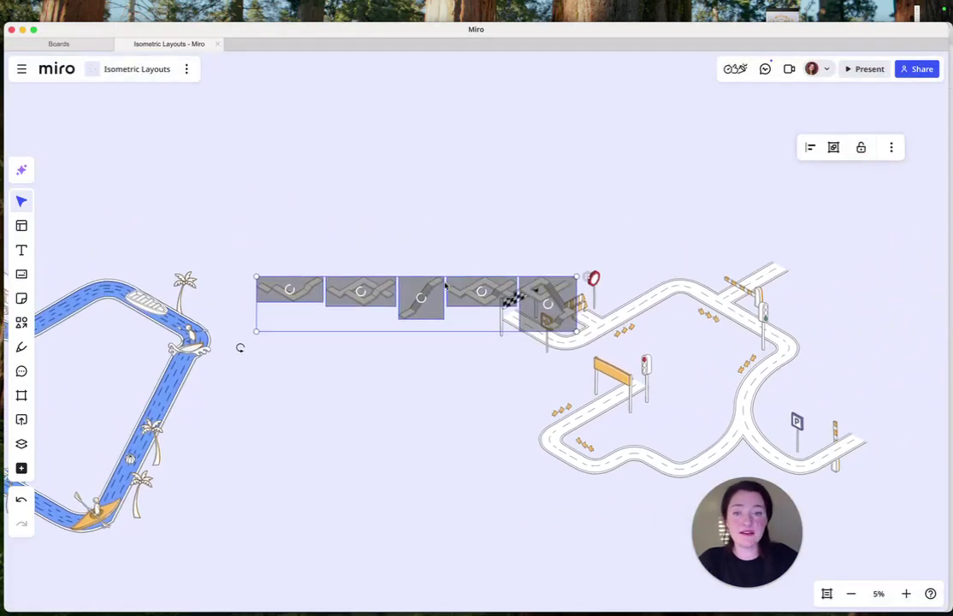
Move the five angled path pieces to the empty area above the pink road, beside the blue river pieces.
{"action": "left_click_drag", "start_coordinate": [416, 312], "coordinate": [416, 144]}
{"action": "scroll", "coordinate": [285, 277], "scroll_direction": "left", "scroll_amount": 8}
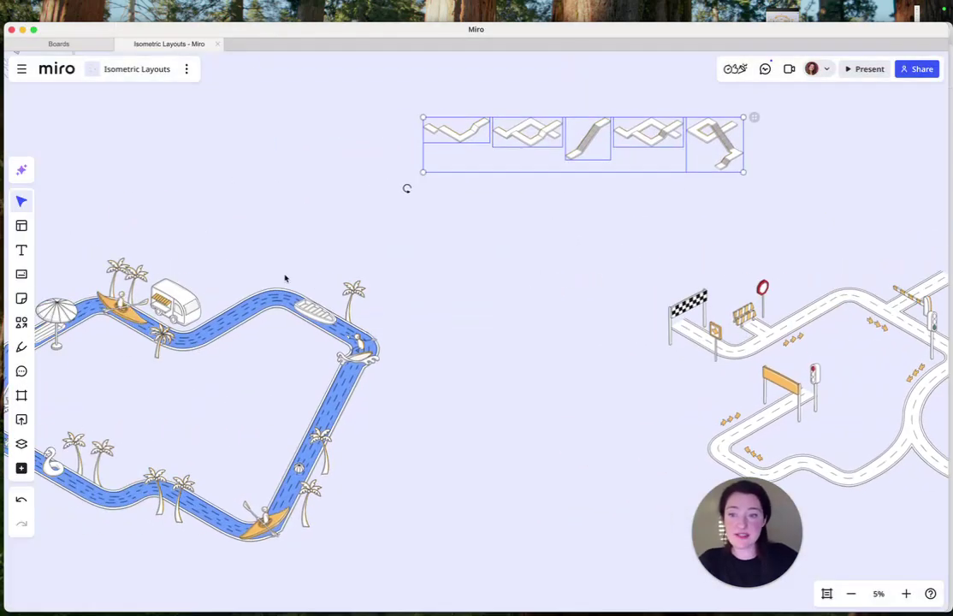
{"action": "scroll", "coordinate": [612, 134], "scroll_direction": "down", "scroll_amount": 5}
{"action": "scroll", "coordinate": [613, 133], "scroll_direction": "right", "scroll_amount": 8}
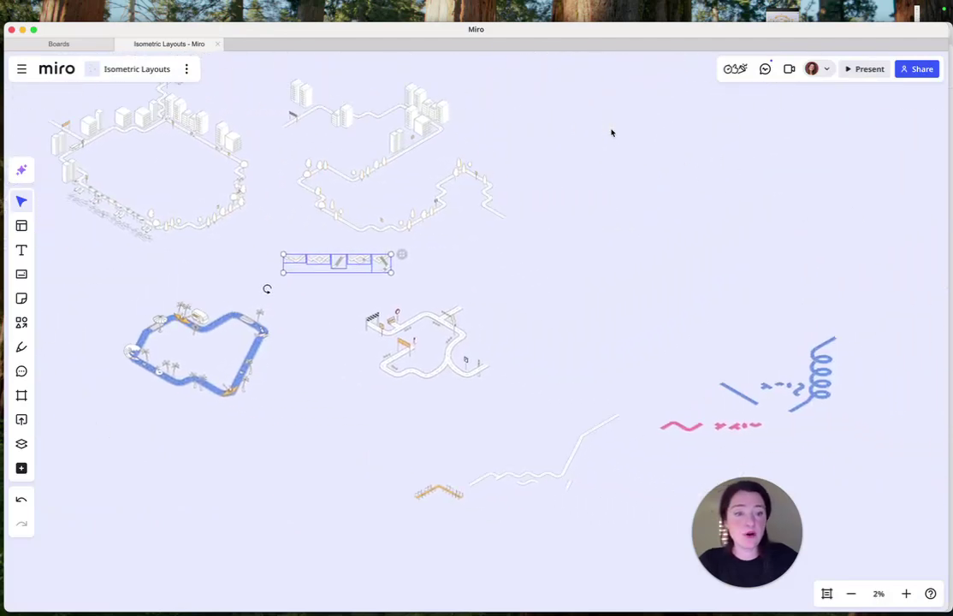
{"action": "scroll", "coordinate": [612, 132], "scroll_direction": "down", "scroll_amount": 2}
{"action": "left_click_drag", "start_coordinate": [221, 211], "coordinate": [547, 321]}
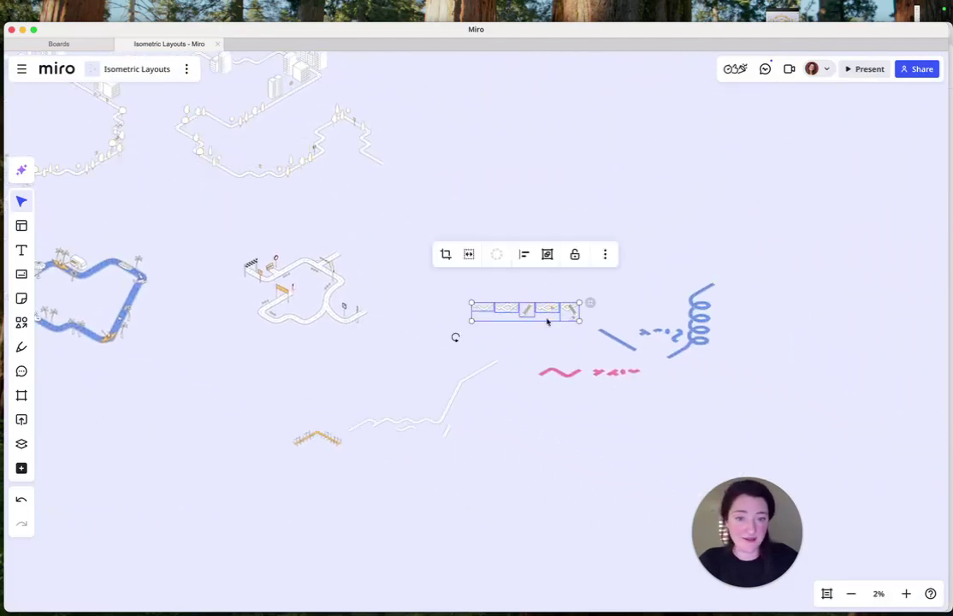
{"action": "scroll", "coordinate": [546, 320], "scroll_direction": "up", "scroll_amount": 5}
{"action": "scroll", "coordinate": [547, 321], "scroll_direction": "down", "scroll_amount": 3}
{"action": "scroll", "coordinate": [546, 321], "scroll_direction": "right", "scroll_amount": 2}
{"action": "left_click", "coordinate": [453, 171]}
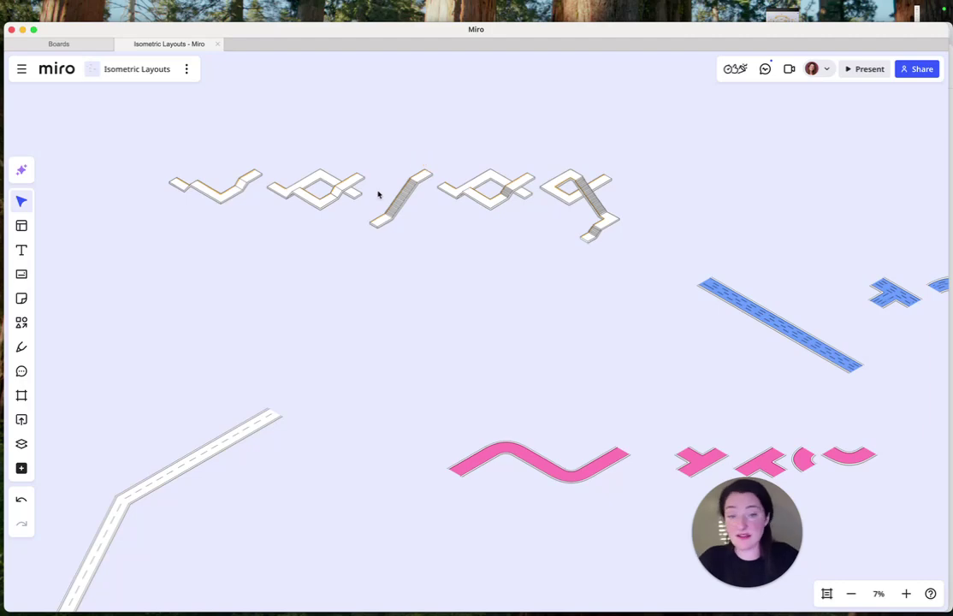
Place a copy of the looping stair piece at the upper end of the long staircase and align their edges.
{"action": "scroll", "coordinate": [615, 292], "scroll_direction": "left", "scroll_amount": 2}
{"action": "scroll", "coordinate": [574, 240], "scroll_direction": "right", "scroll_amount": 5}
{"action": "scroll", "coordinate": [574, 240], "scroll_direction": "up", "scroll_amount": 1}
{"action": "scroll", "coordinate": [402, 214], "scroll_direction": "up", "scroll_amount": 2}
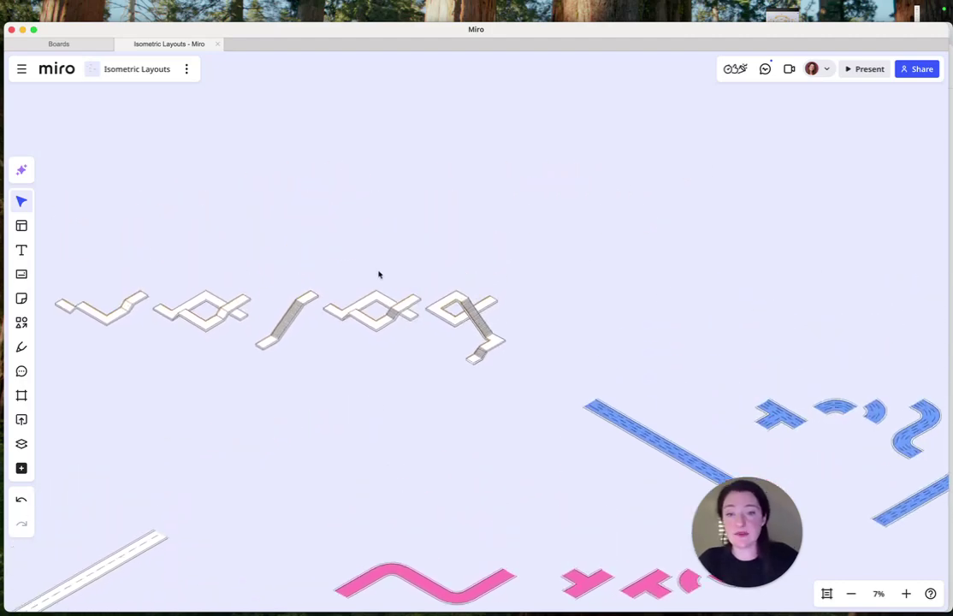
{"action": "scroll", "coordinate": [463, 304], "scroll_direction": "up", "scroll_amount": 3}
{"action": "left_click", "coordinate": [571, 361]}
{"action": "left_click_drag", "start_coordinate": [343, 310], "coordinate": [307, 242]}
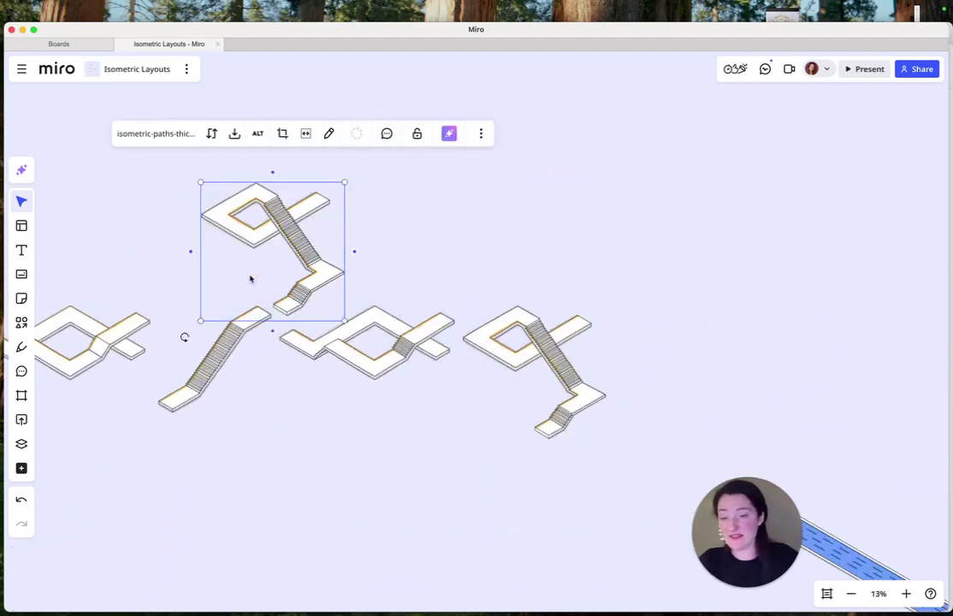
{"action": "scroll", "coordinate": [251, 279], "scroll_direction": "up", "scroll_amount": 3}
{"action": "scroll", "coordinate": [362, 288], "scroll_direction": "right", "scroll_amount": 1}
{"action": "left_click", "coordinate": [342, 303]}
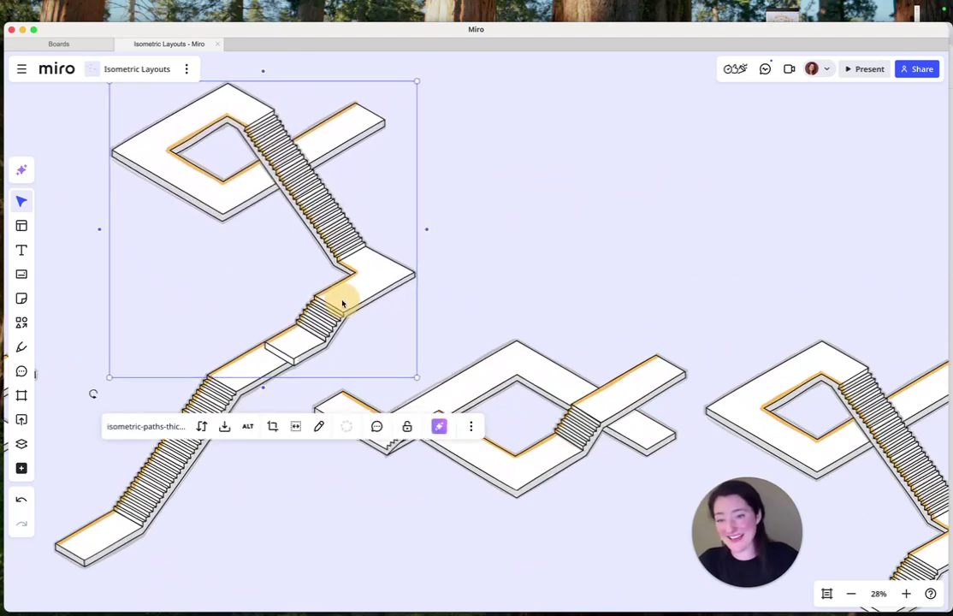
Move the bent path piece to just below the lower end of the long staircase.
{"action": "scroll", "coordinate": [531, 385], "scroll_direction": "down", "scroll_amount": 2}
{"action": "scroll", "coordinate": [531, 384], "scroll_direction": "left", "scroll_amount": 1}
{"action": "left_click", "coordinate": [471, 392]}
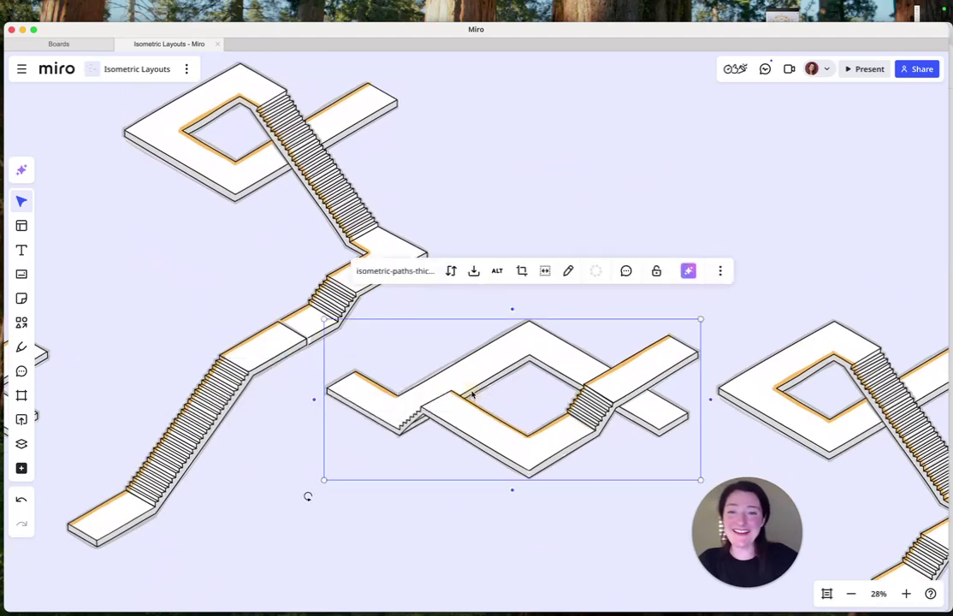
{"action": "scroll", "coordinate": [643, 349], "scroll_direction": "down", "scroll_amount": 3}
{"action": "scroll", "coordinate": [245, 379], "scroll_direction": "right", "scroll_amount": 2}
{"action": "left_click", "coordinate": [187, 363]}
{"action": "left_click_drag", "start_coordinate": [188, 363], "coordinate": [616, 463]}
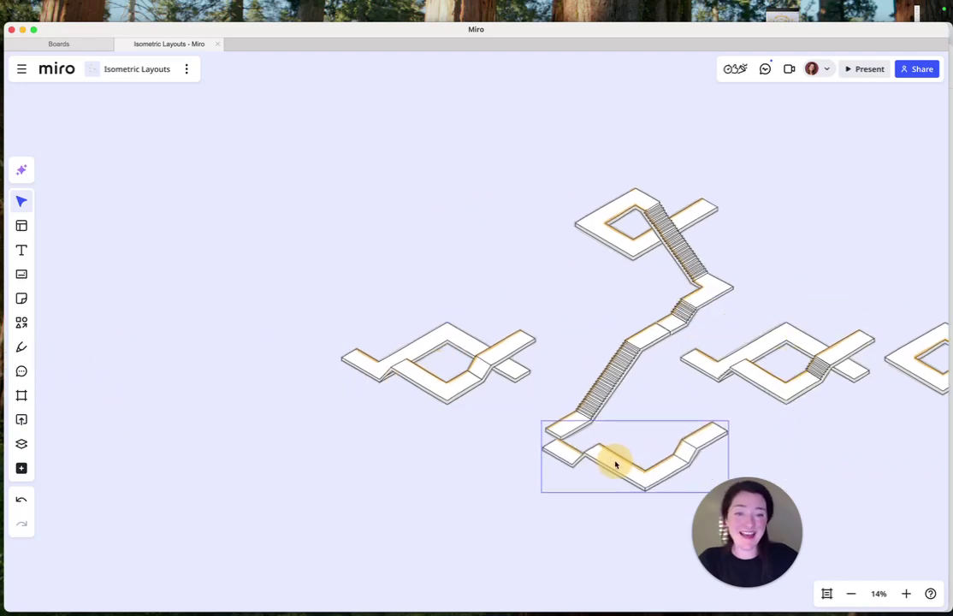
Switch to the IconJar library and find the 08 Connectors set in 00 Paths.
{"action": "scroll", "coordinate": [614, 466], "scroll_direction": "right", "scroll_amount": 2}
{"action": "scroll", "coordinate": [615, 466], "scroll_direction": "down", "scroll_amount": 1}
{"action": "scroll", "coordinate": [614, 466], "scroll_direction": "right", "scroll_amount": 2}
{"action": "key", "text": "super+Tab"}
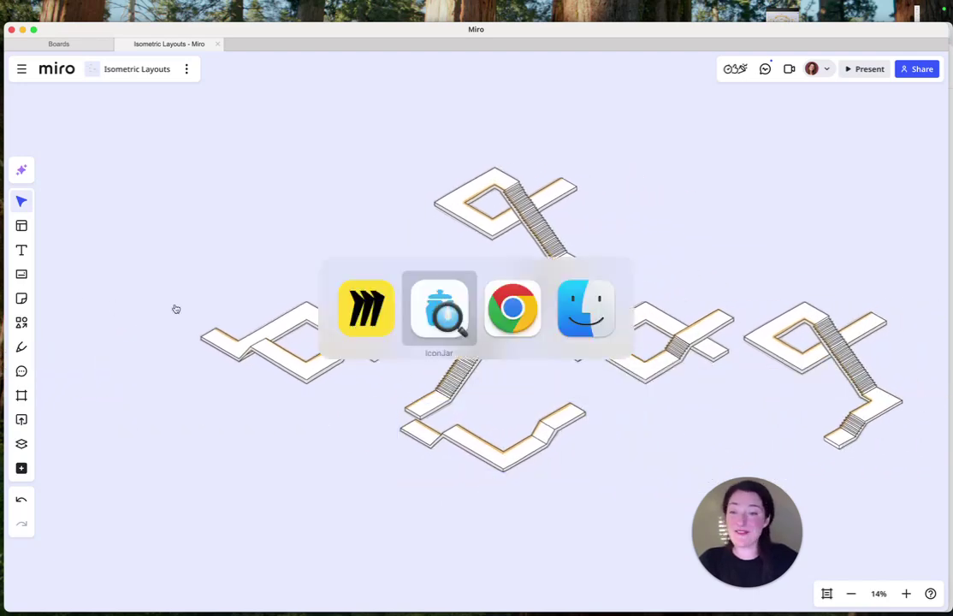
{"action": "left_click", "coordinate": [469, 345]}
{"action": "scroll", "coordinate": [454, 344], "scroll_direction": "down", "scroll_amount": 10}
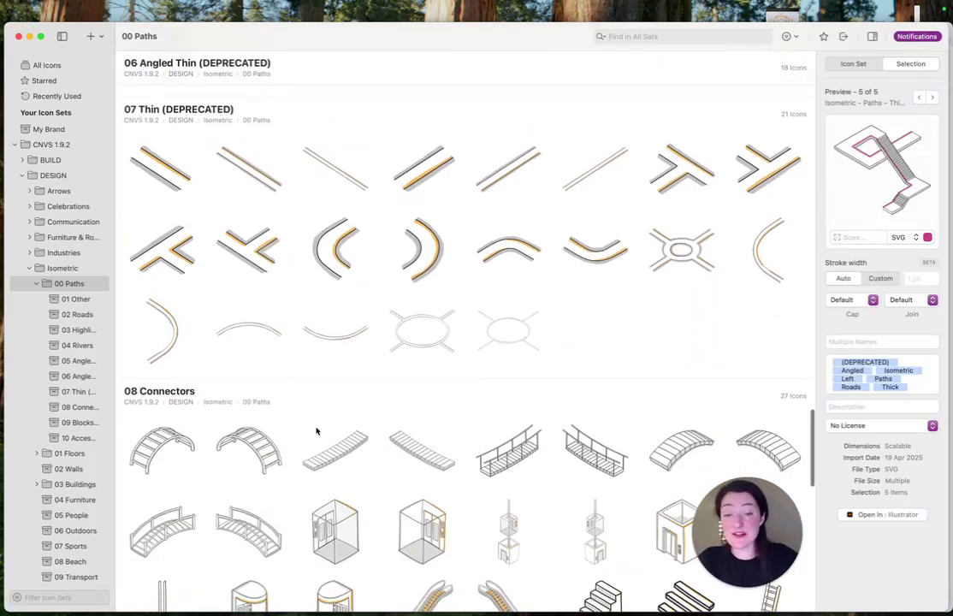
{"action": "scroll", "coordinate": [316, 431], "scroll_direction": "down", "scroll_amount": 3}
{"action": "scroll", "coordinate": [289, 372], "scroll_direction": "down", "scroll_amount": 5}
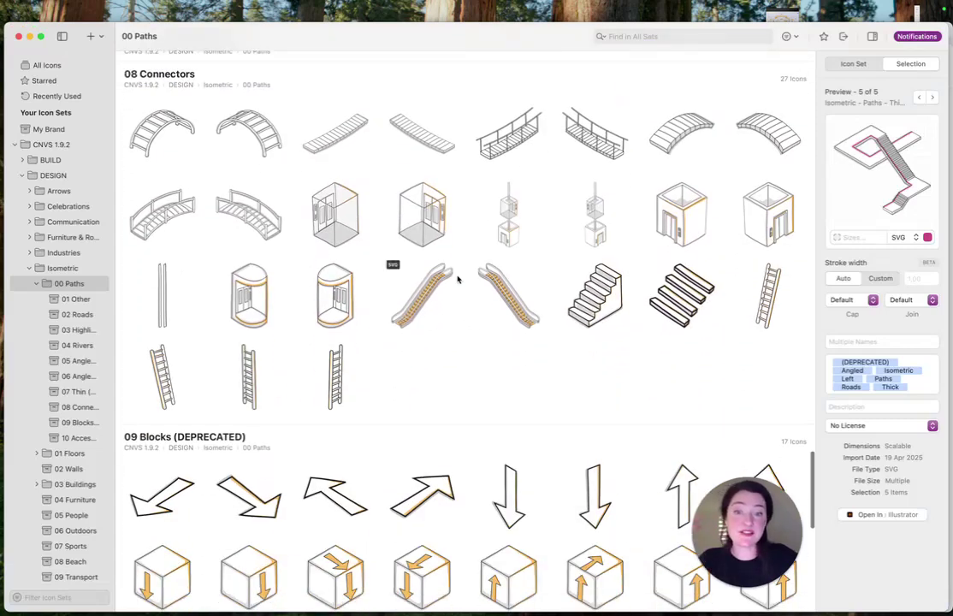
Add three 08 Connectors bridges, a plank arch, a railed hanging bridge and an open arch, to the Miro board just above the pink road.
{"action": "left_click", "coordinate": [679, 161]}
{"action": "left_click", "coordinate": [506, 127], "text": "super"}
{"action": "left_click", "coordinate": [269, 128], "text": "super"}
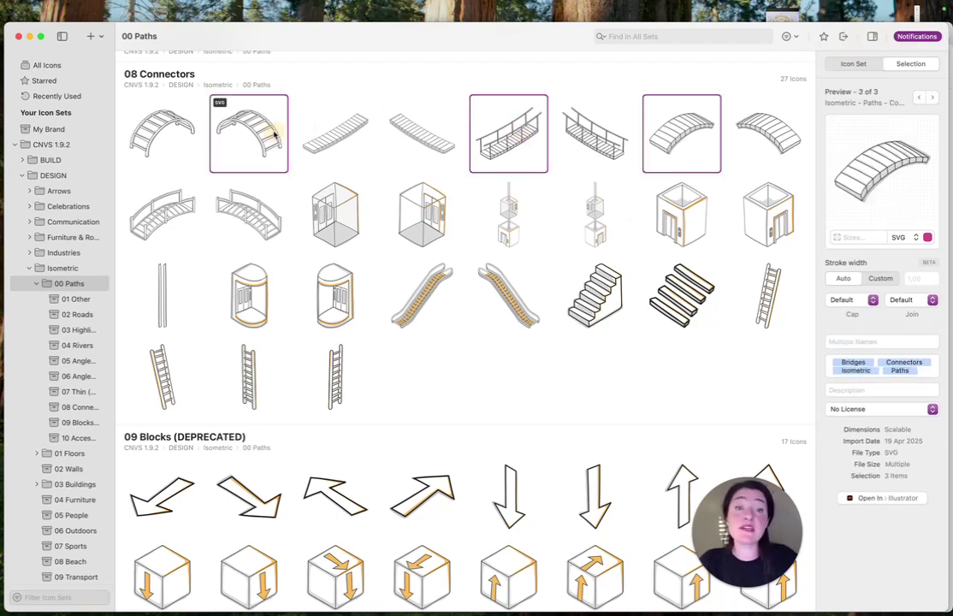
{"action": "left_click_drag", "start_coordinate": [705, 139], "coordinate": [787, 197]}
{"action": "scroll", "coordinate": [786, 198], "scroll_direction": "down", "scroll_amount": 2}
{"action": "scroll", "coordinate": [800, 208], "scroll_direction": "right", "scroll_amount": 5}
{"action": "scroll", "coordinate": [799, 210], "scroll_direction": "down", "scroll_amount": 4}
{"action": "scroll", "coordinate": [762, 205], "scroll_direction": "right", "scroll_amount": 3}
{"action": "mouse_move", "coordinate": [468, 145]}
{"action": "left_mouse_down"}
{"action": "mouse_move", "coordinate": [617, 398]}
{"action": "mouse_move", "coordinate": [712, 404]}
{"action": "mouse_move", "coordinate": [451, 387]}
{"action": "left_mouse_up"}
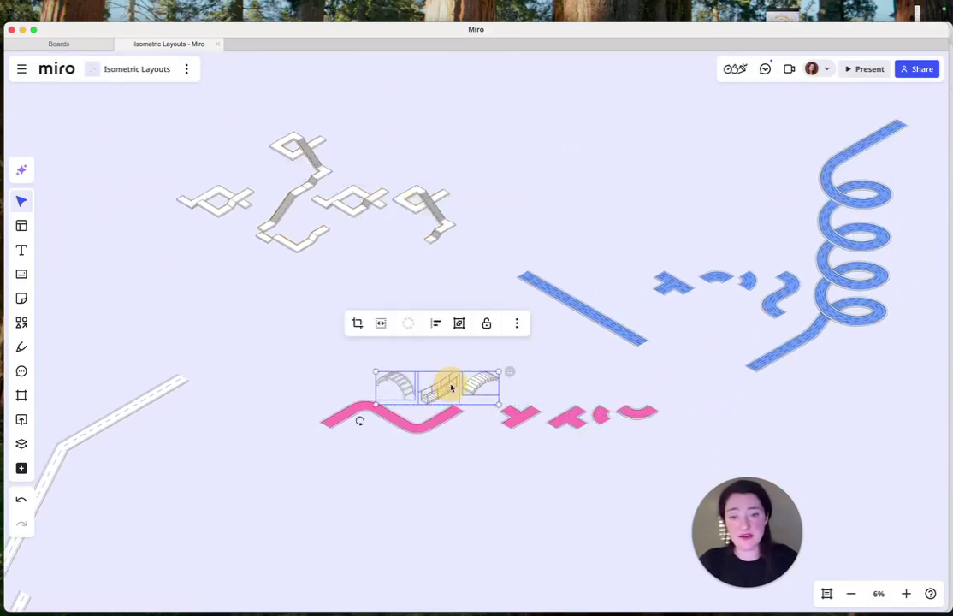
Examine the finished platform layouts and how bridges, escalators, walls and doorways connect their floors.
{"action": "scroll", "coordinate": [483, 405], "scroll_direction": "up", "scroll_amount": 1}
{"action": "scroll", "coordinate": [484, 405], "scroll_direction": "down", "scroll_amount": 6}
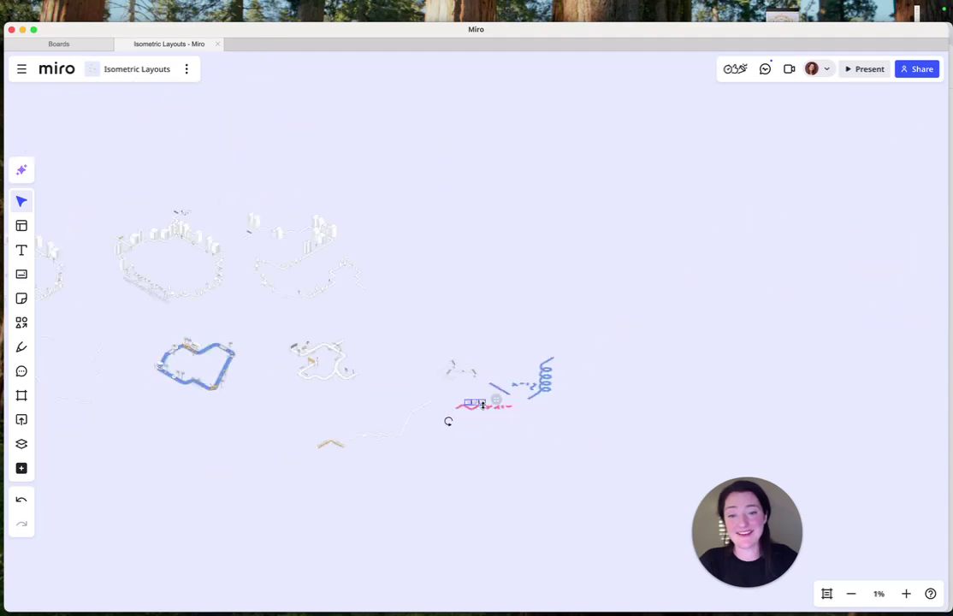
{"action": "scroll", "coordinate": [482, 405], "scroll_direction": "down", "scroll_amount": 5}
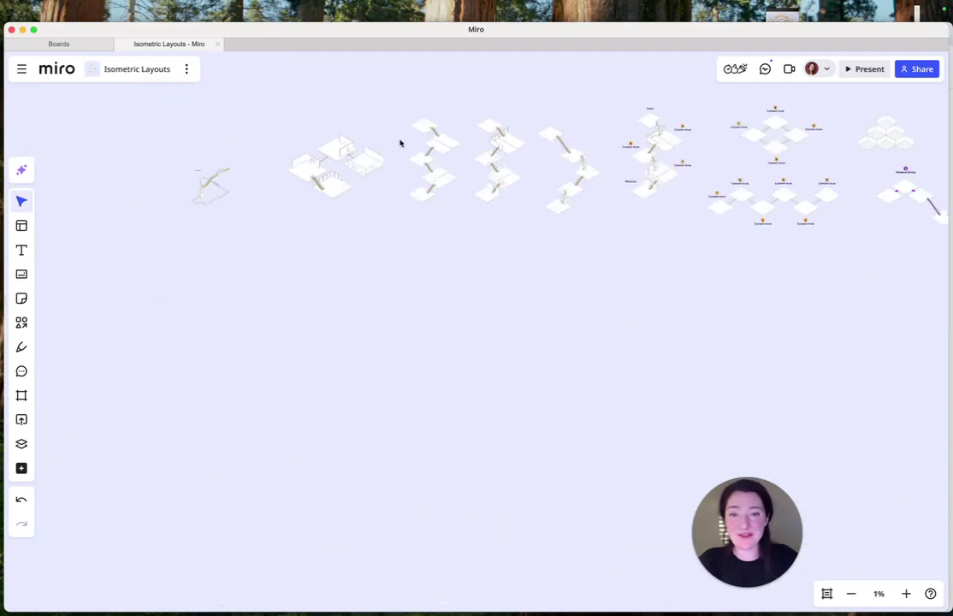
{"action": "scroll", "coordinate": [379, 144], "scroll_direction": "up", "scroll_amount": 10}
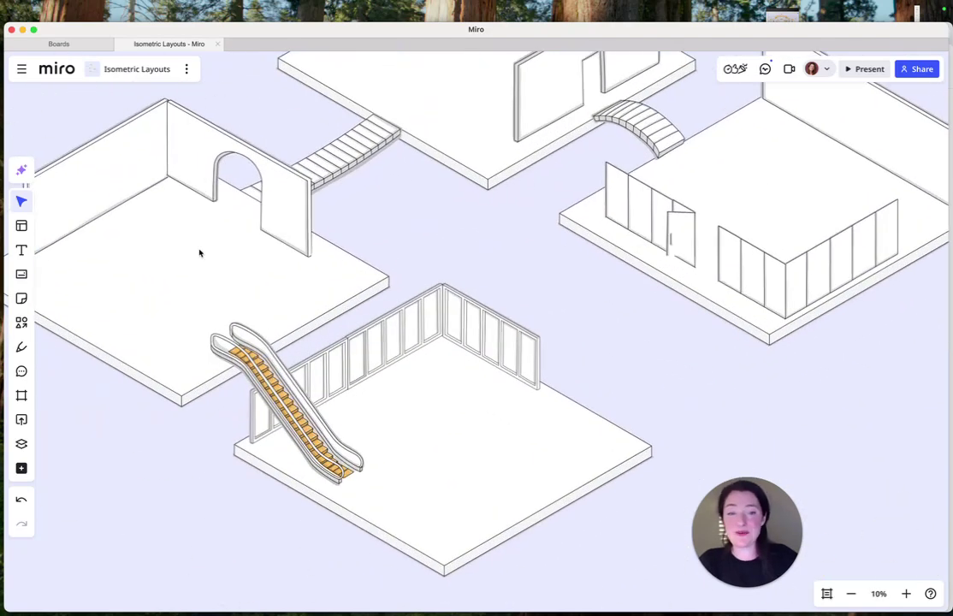
{"action": "scroll", "coordinate": [199, 253], "scroll_direction": "down", "scroll_amount": 4}
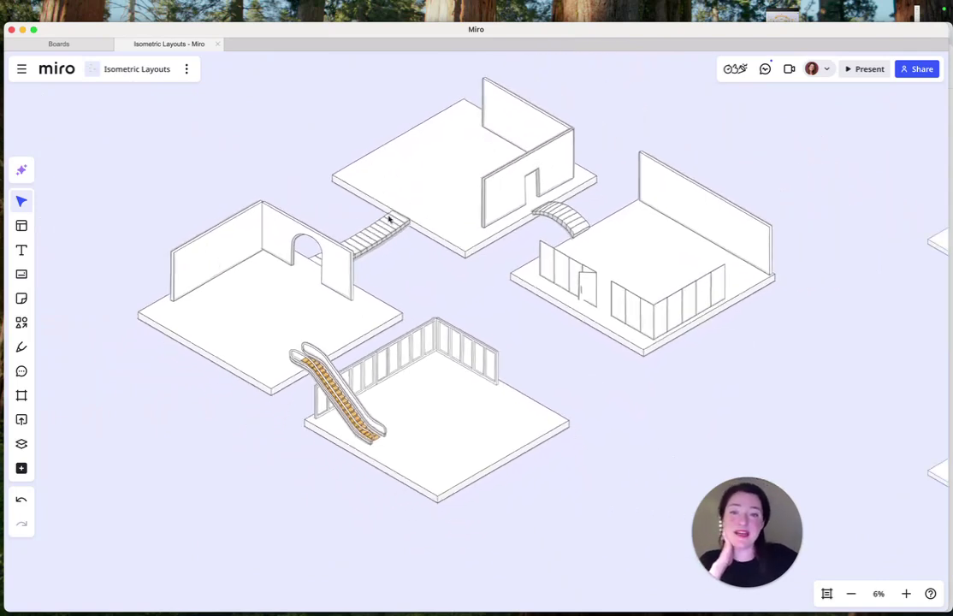
{"action": "scroll", "coordinate": [342, 401], "scroll_direction": "up", "scroll_amount": 5}
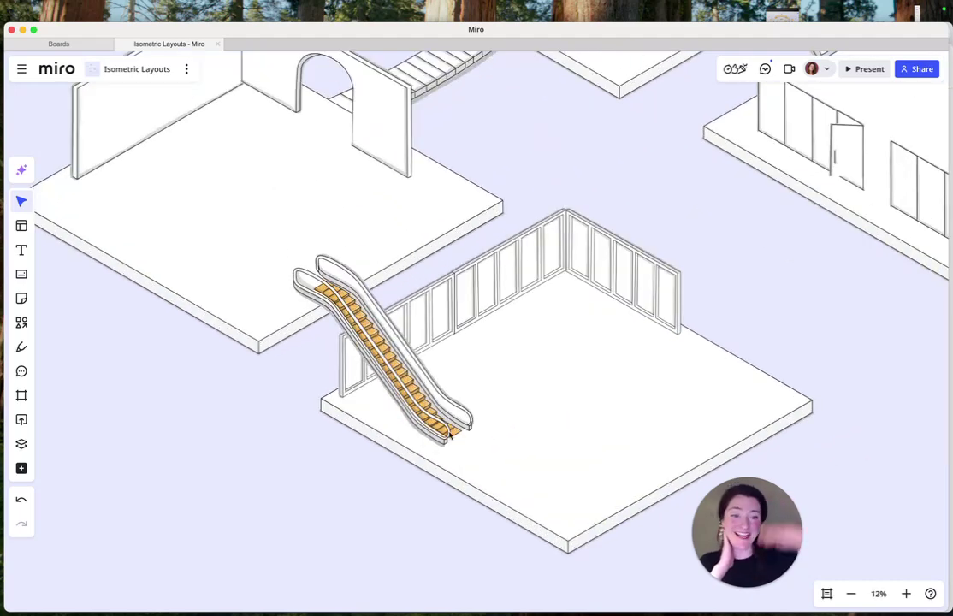
{"action": "scroll", "coordinate": [451, 434], "scroll_direction": "up", "scroll_amount": 5}
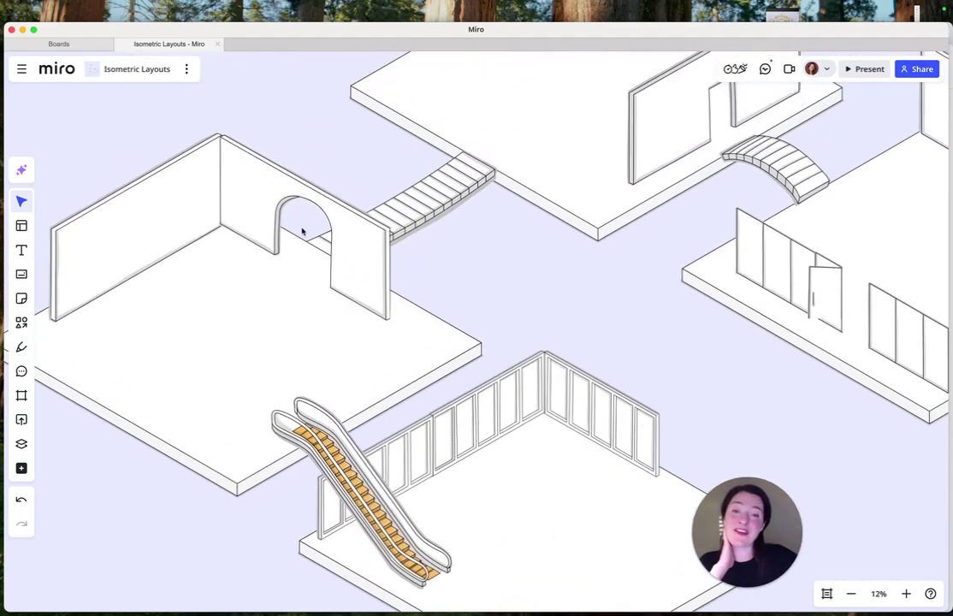
{"action": "scroll", "coordinate": [526, 137], "scroll_direction": "down", "scroll_amount": 10}
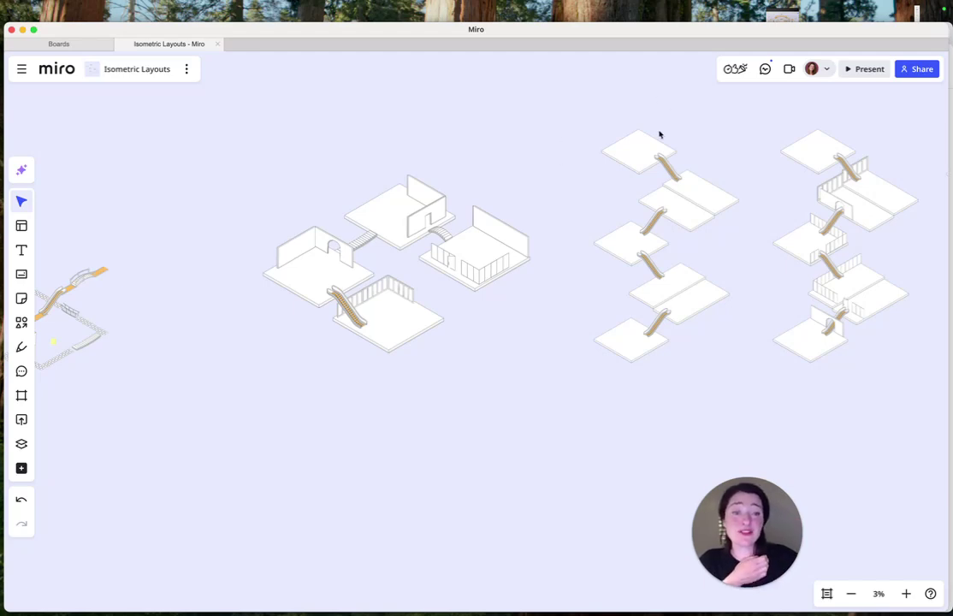
{"action": "scroll", "coordinate": [445, 251], "scroll_direction": "left", "scroll_amount": 5}
{"action": "scroll", "coordinate": [445, 250], "scroll_direction": "up", "scroll_amount": 15}
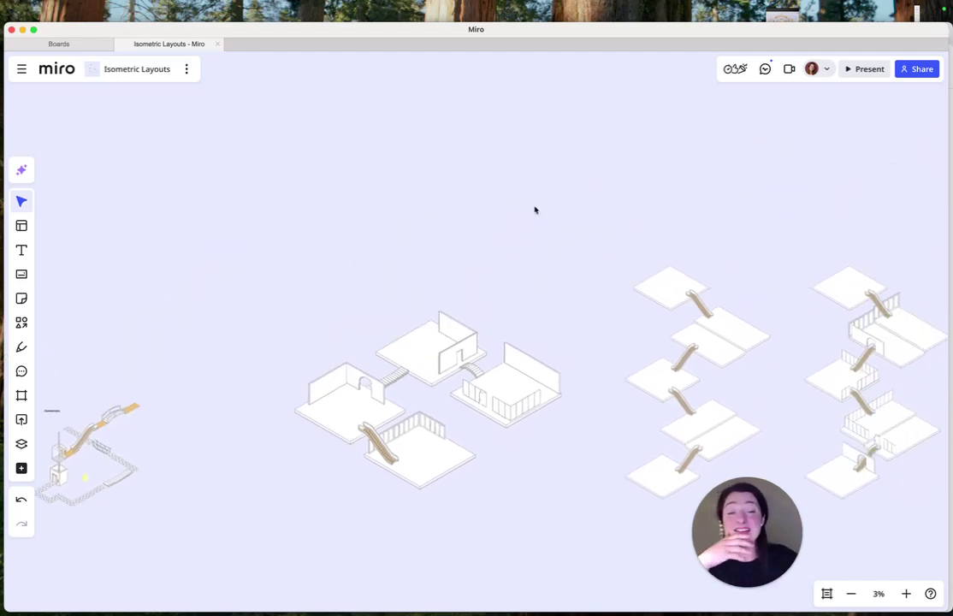
Return to the road and river layouts and examine the blue river loop with palm trees and boats.
{"action": "scroll", "coordinate": [535, 209], "scroll_direction": "down", "scroll_amount": 5}
{"action": "scroll", "coordinate": [534, 209], "scroll_direction": "down", "scroll_amount": 5}
{"action": "scroll", "coordinate": [534, 209], "scroll_direction": "up", "scroll_amount": 3}
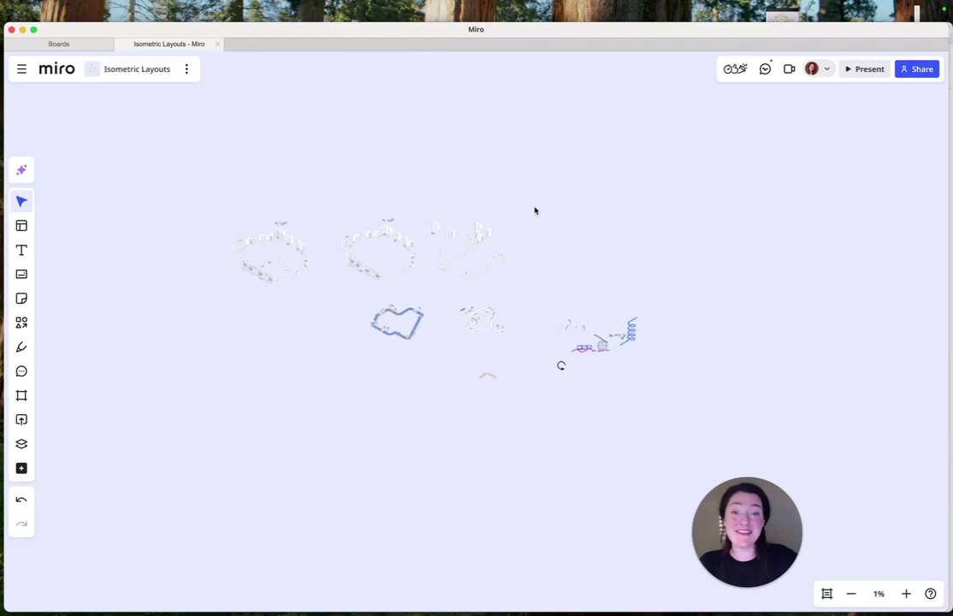
{"action": "scroll", "coordinate": [437, 372], "scroll_direction": "up", "scroll_amount": 5}
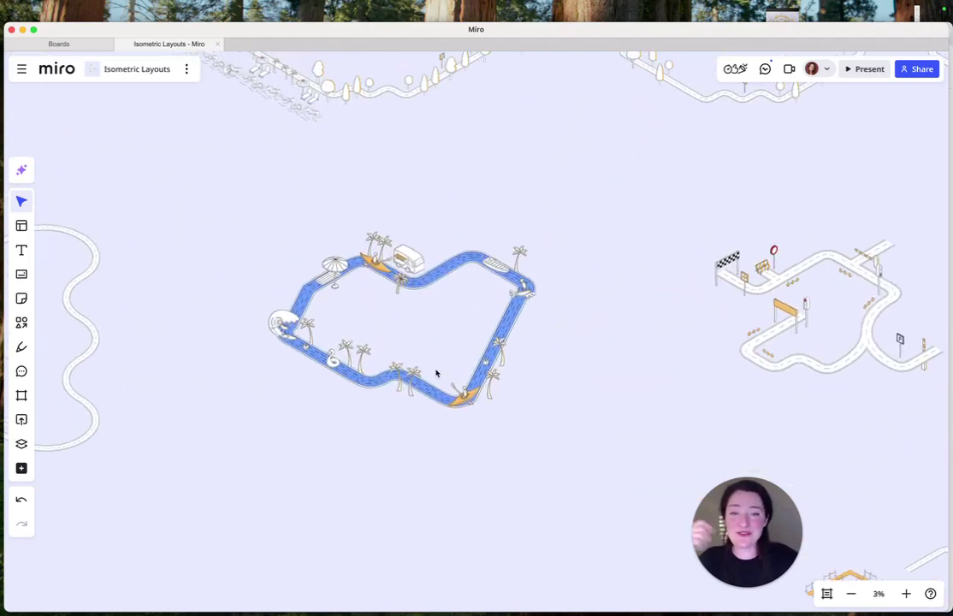